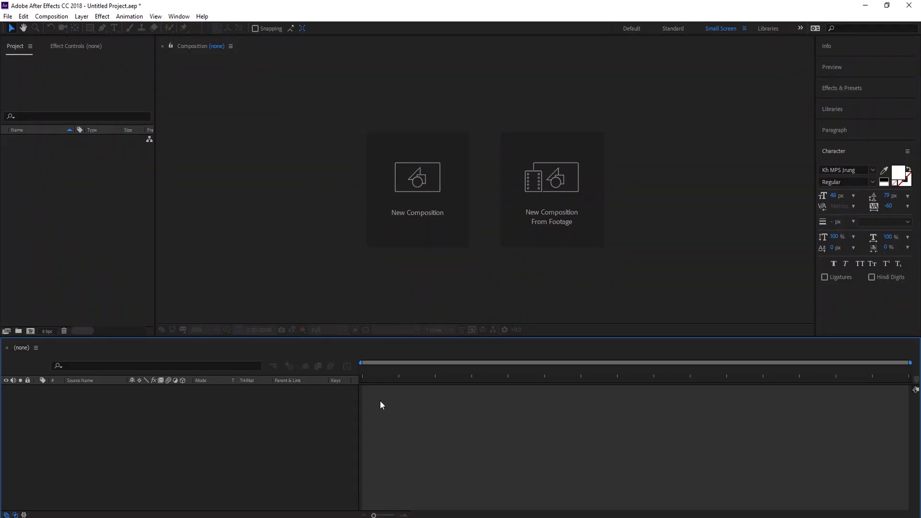
# Create a new composition named Text at 1920 x 1080, 25 fps, with a duration of 0:02:00:00
pyautogui.click(57, 17)
pyautogui.moveTo(82, 19)
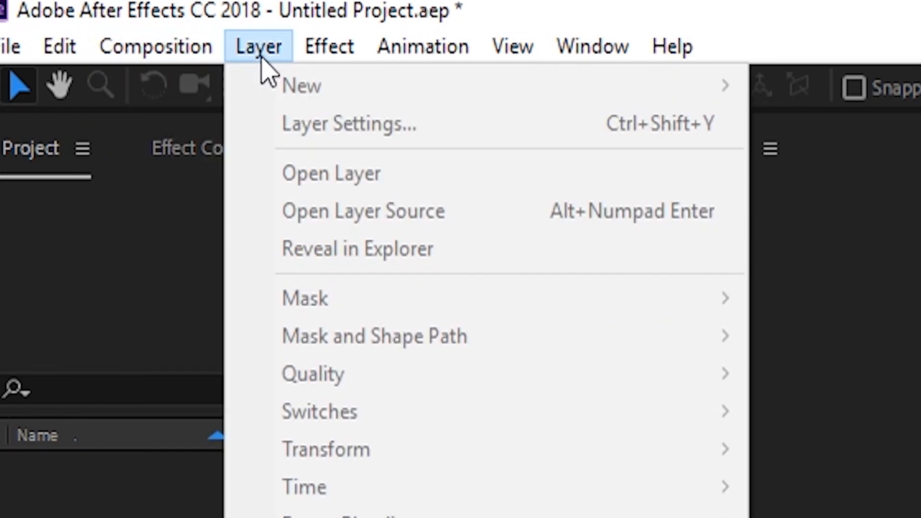
pyautogui.click(206, 89)
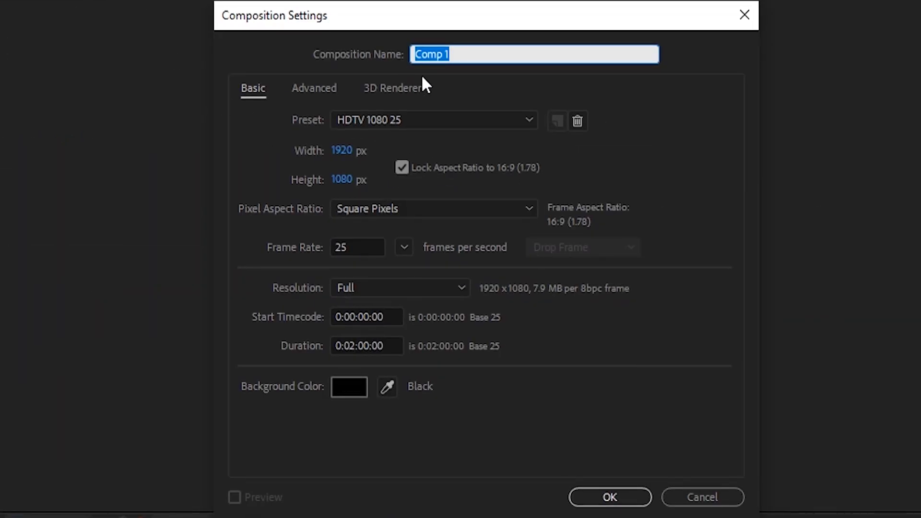
pyautogui.write('Text')
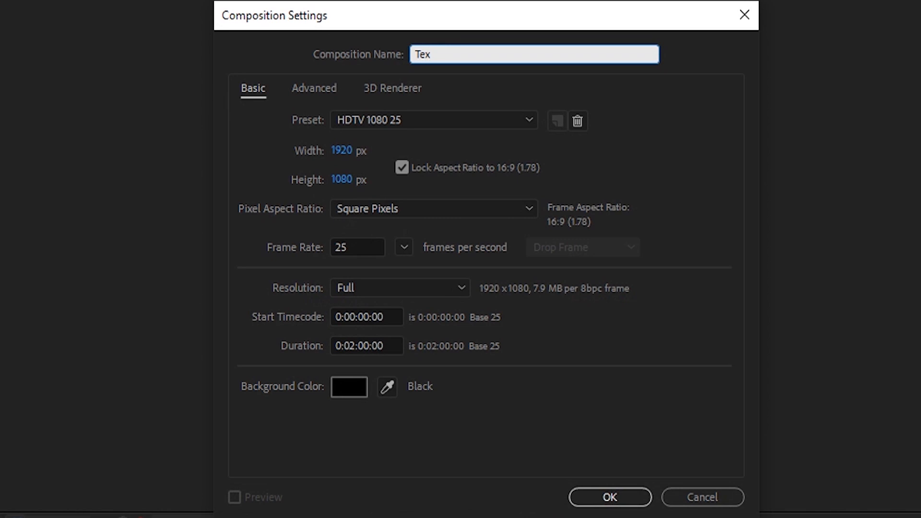
pyautogui.click(356, 346)
pyautogui.click(612, 497)
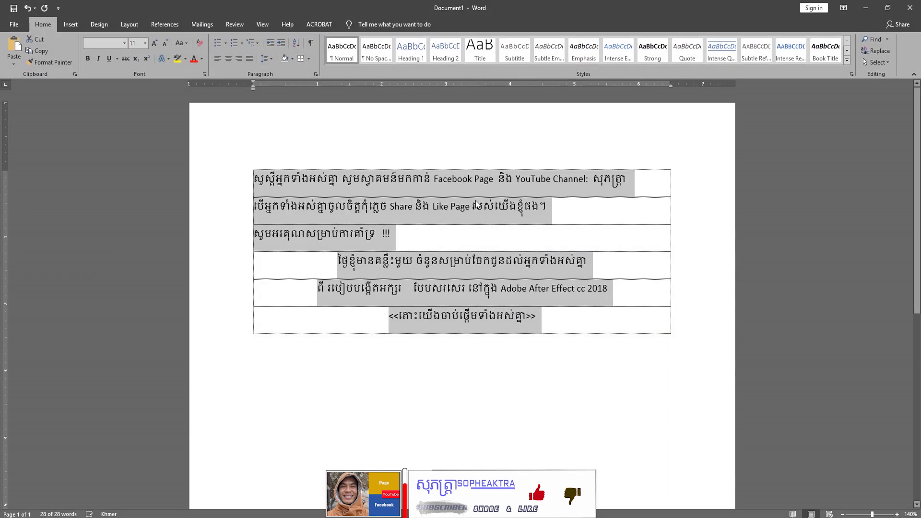
# Switch to the Word document and copy the first three lines of the Khmer greeting text
pyautogui.click(476, 200)
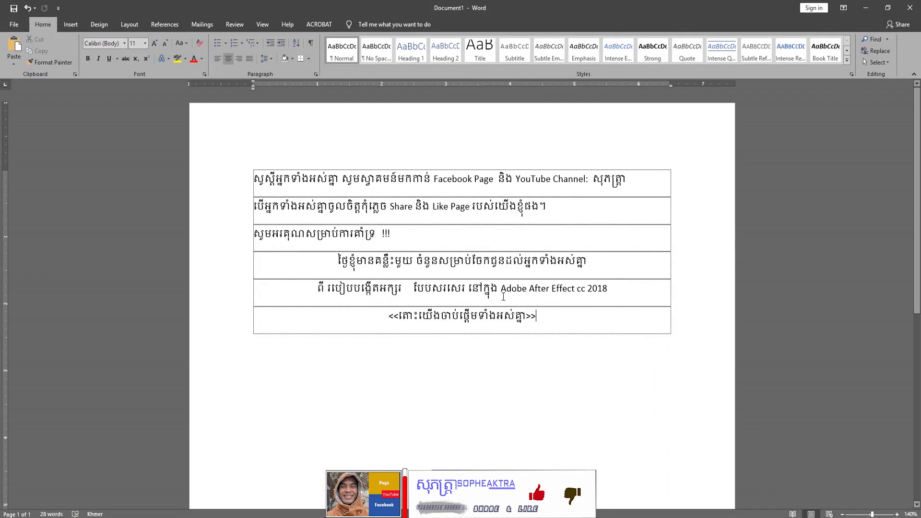
pyautogui.moveTo(428, 230); pyautogui.dragTo(255, 163)
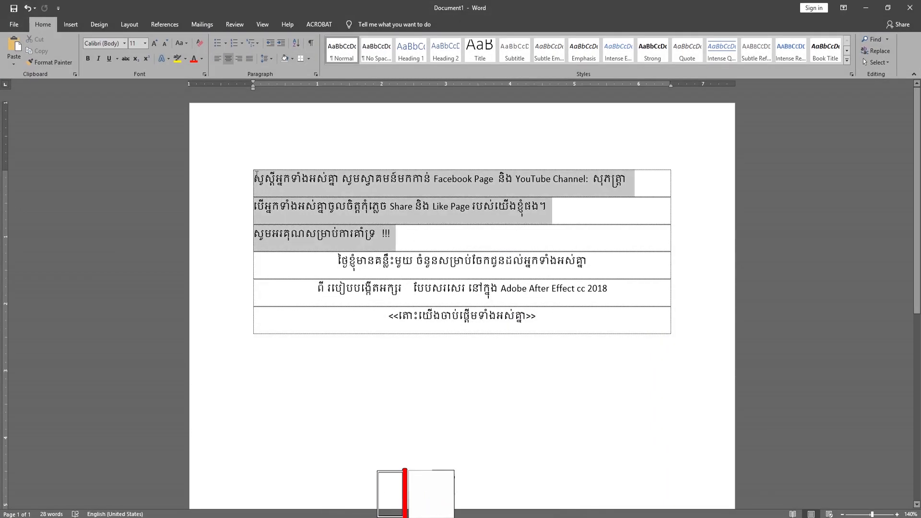
pyautogui.rightClick(276, 189)
pyautogui.click(304, 208)
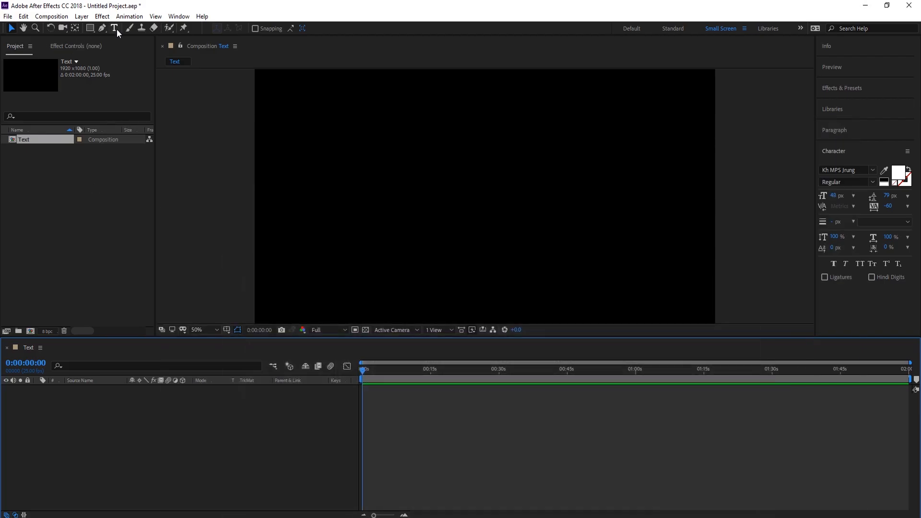
# Switch to After Effects and paste the copied lines as a new text layer in the upper part of the Text composition
pyautogui.click(115, 27)
pyautogui.click(418, 134)
pyautogui.rightClick(419, 132)
pyautogui.click(442, 177)
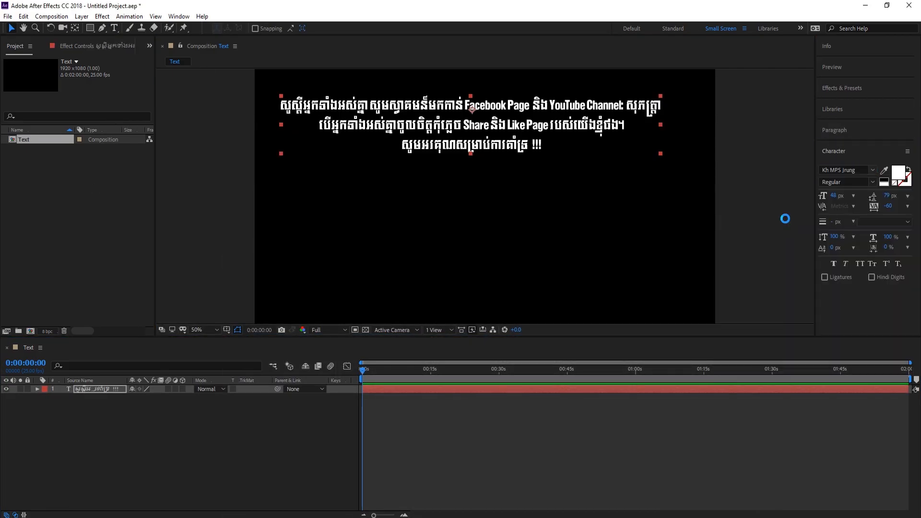
# Change the text layer's font to AKbalthom Chamnap Chhun
pyautogui.click(872, 171)
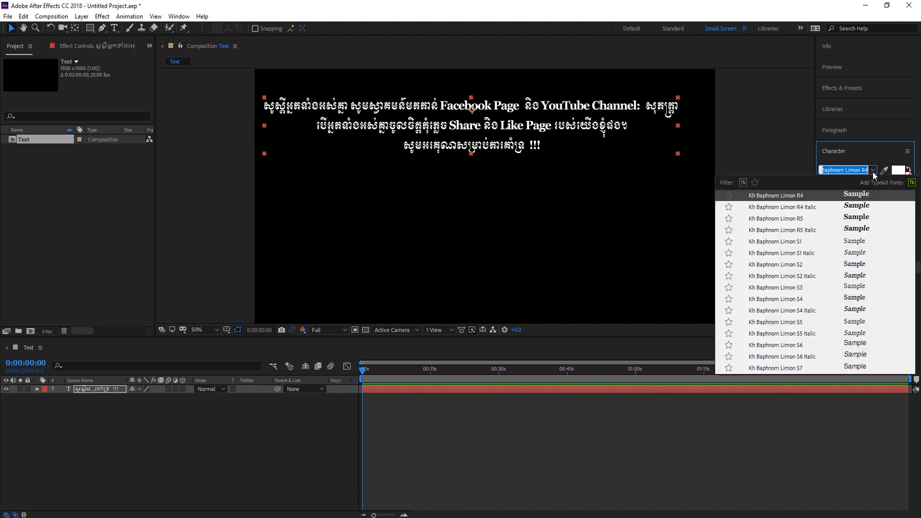
pyautogui.scroll(15, 790, 254)
pyautogui.scroll(10, 786, 252)
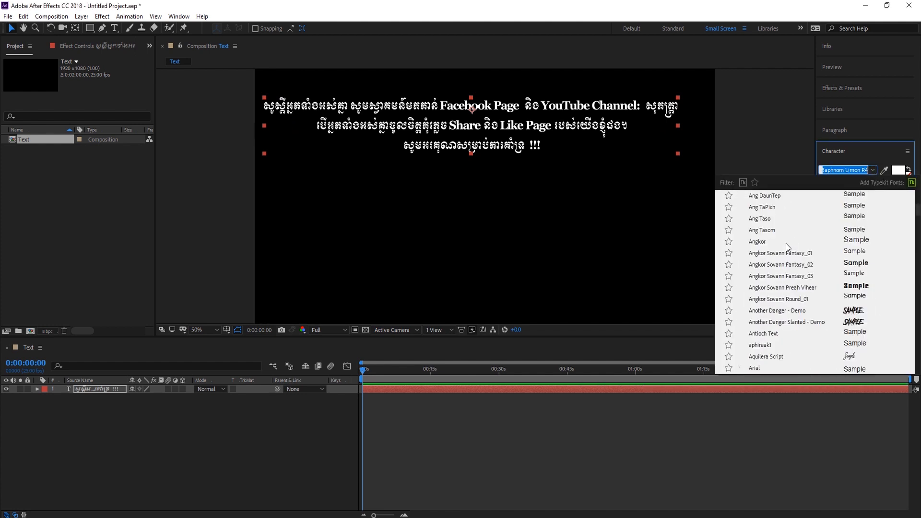
pyautogui.scroll(10, 798, 215)
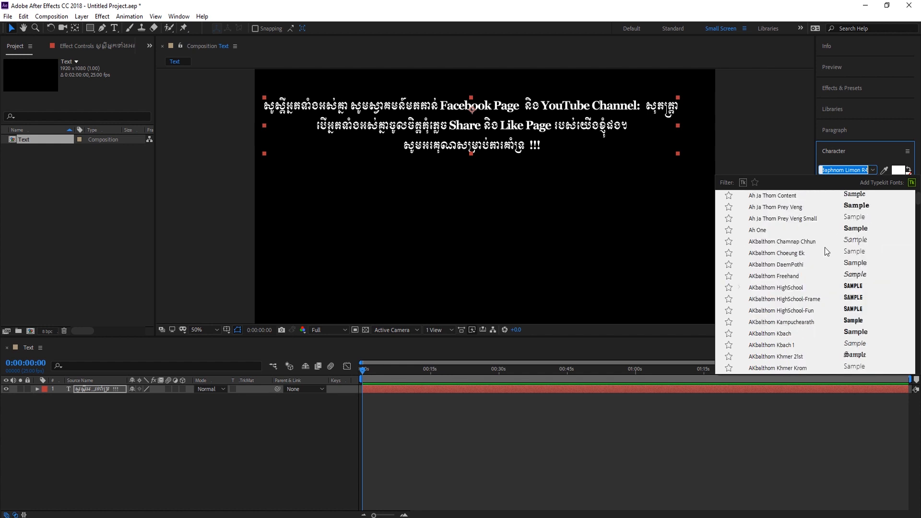
pyautogui.click(767, 241)
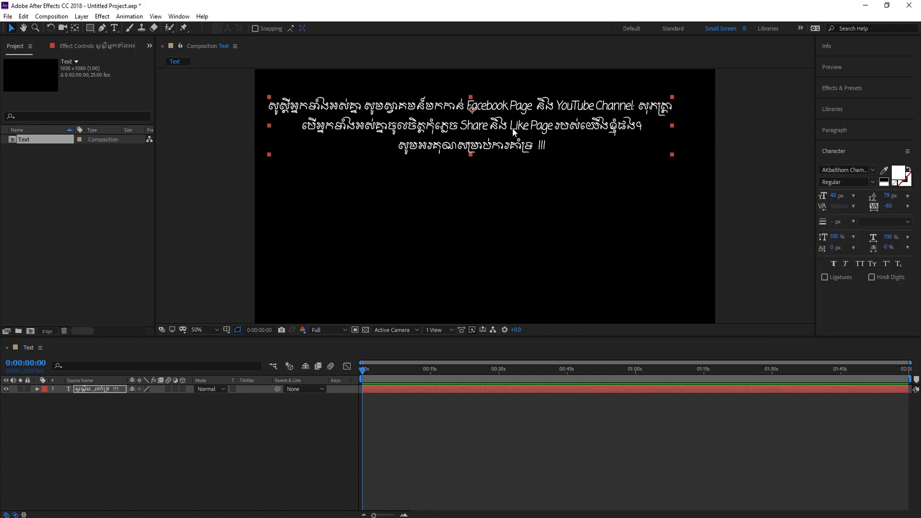
# Left-align the paragraph and move the text block to the upper-left area of the frame
pyautogui.click(837, 128)
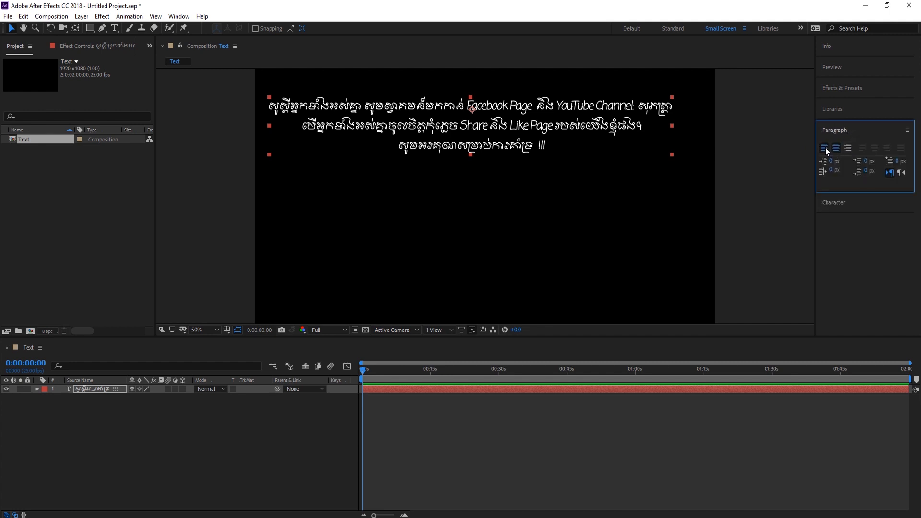
pyautogui.click(825, 148)
pyautogui.moveTo(507, 104); pyautogui.dragTo(363, 86)
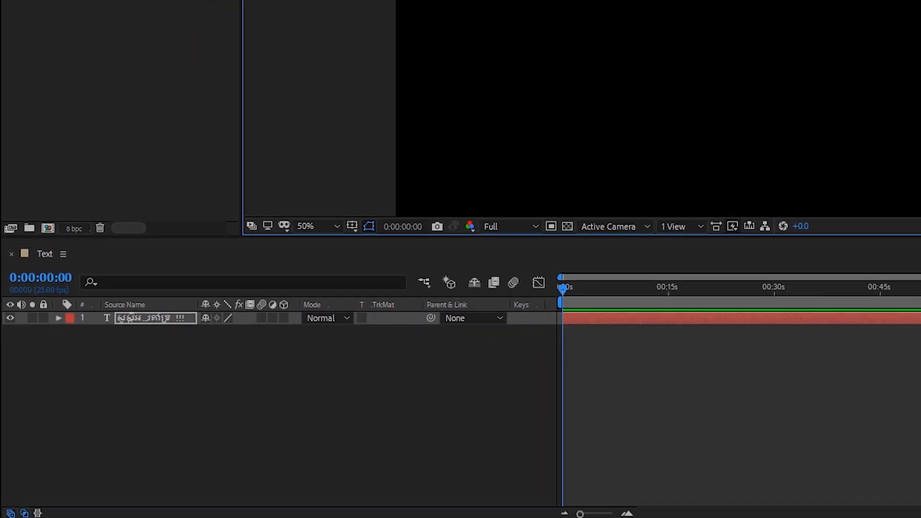
# Expand the text layer's properties and add a Character Offset animator
pyautogui.click(291, 441)
pyautogui.click(189, 318)
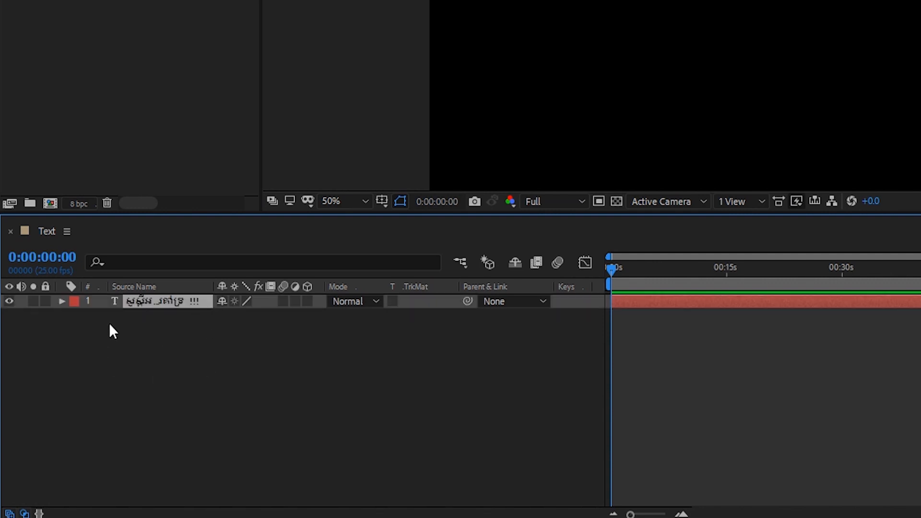
pyautogui.click(61, 301)
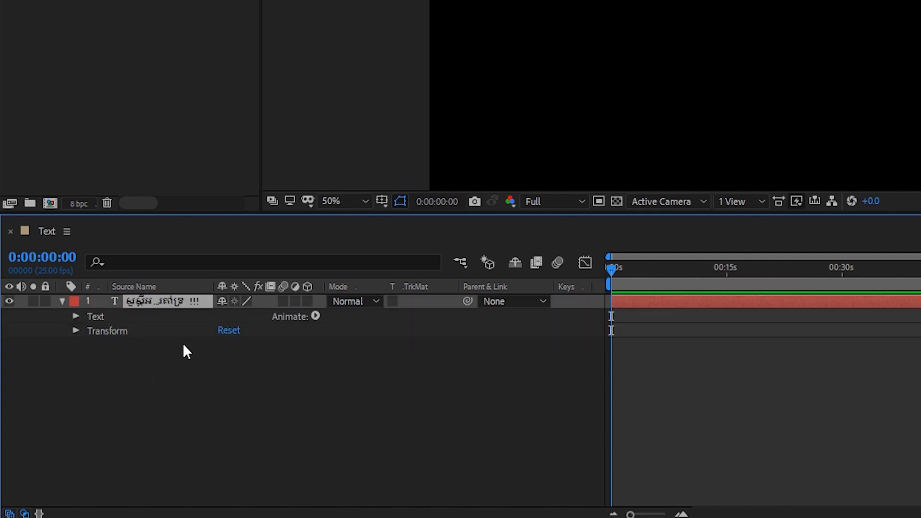
pyautogui.click(314, 315)
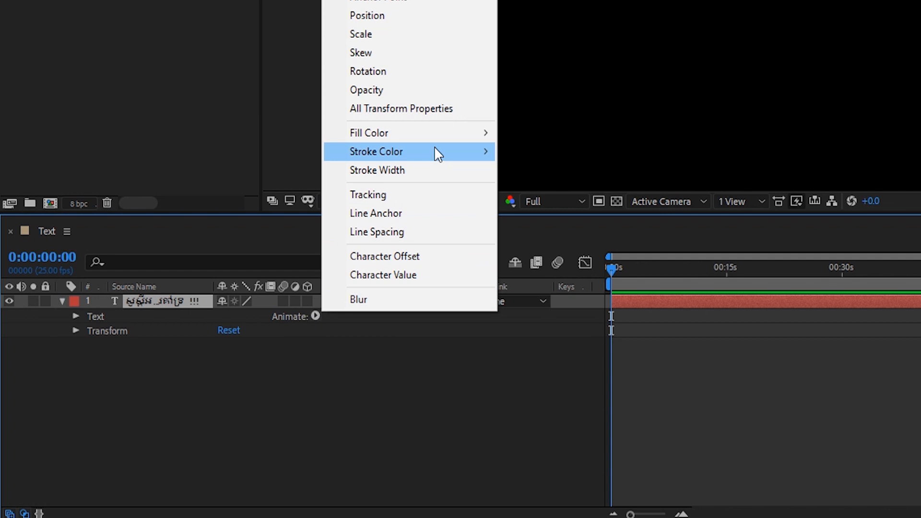
pyautogui.click(422, 257)
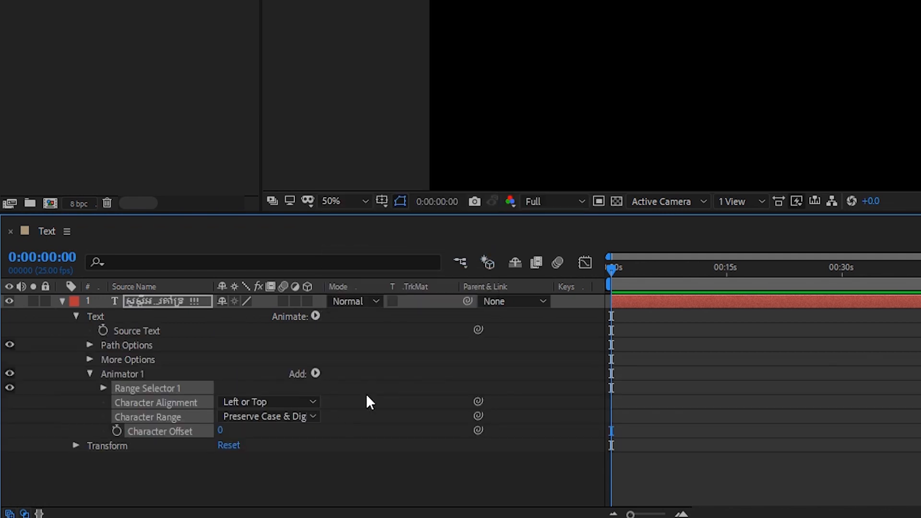
# Add an Opacity property to Animator 1 and set it to 0%
pyautogui.click(315, 374)
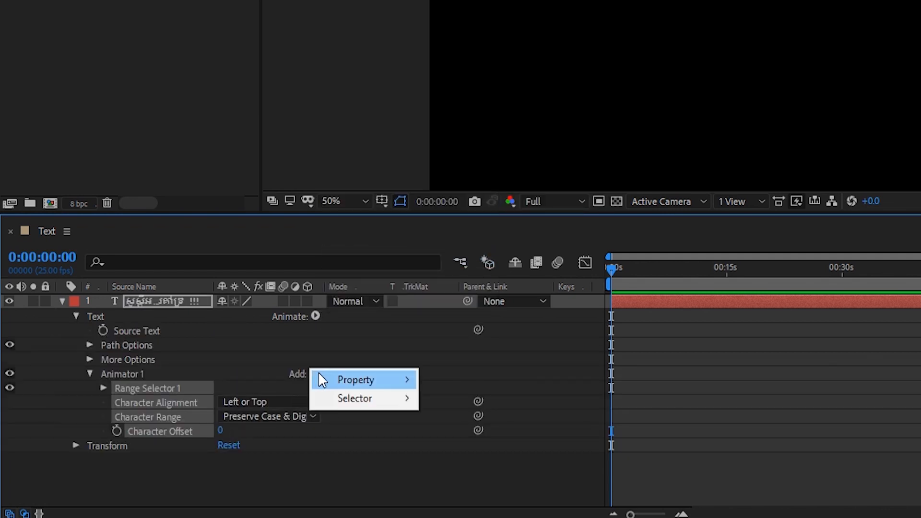
pyautogui.moveTo(320, 378)
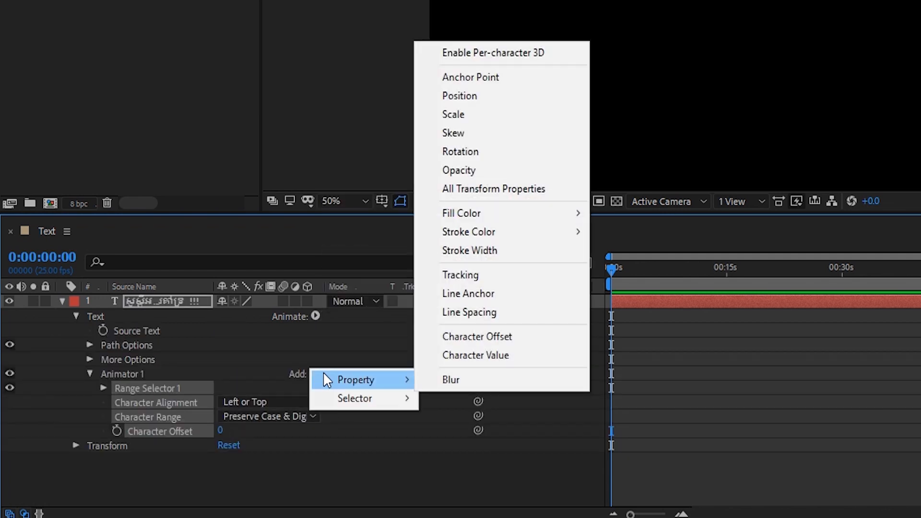
pyautogui.click(498, 173)
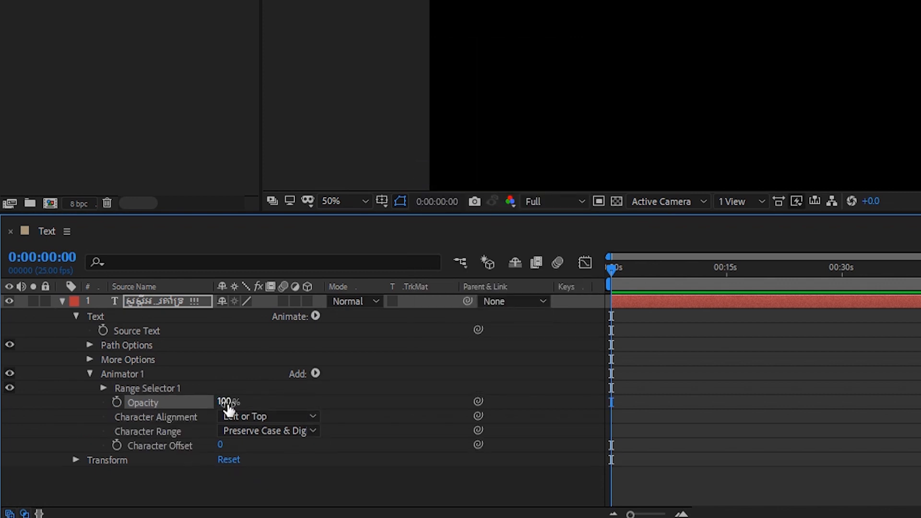
pyautogui.moveTo(227, 407); pyautogui.dragTo(49, 410)
# Expand Range Selector 1's advanced settings and set Smoothness to 0%
pyautogui.click(104, 388)
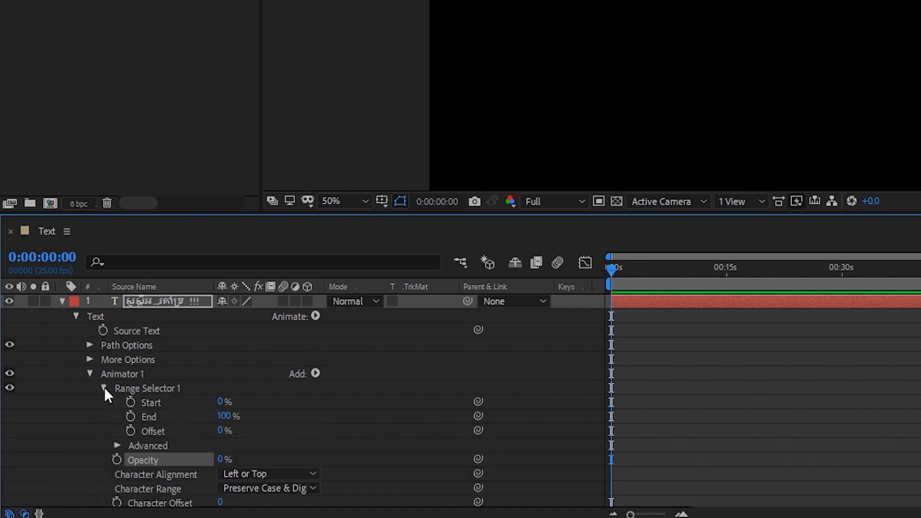
pyautogui.click(119, 445)
pyautogui.scroll(-5, 288, 447)
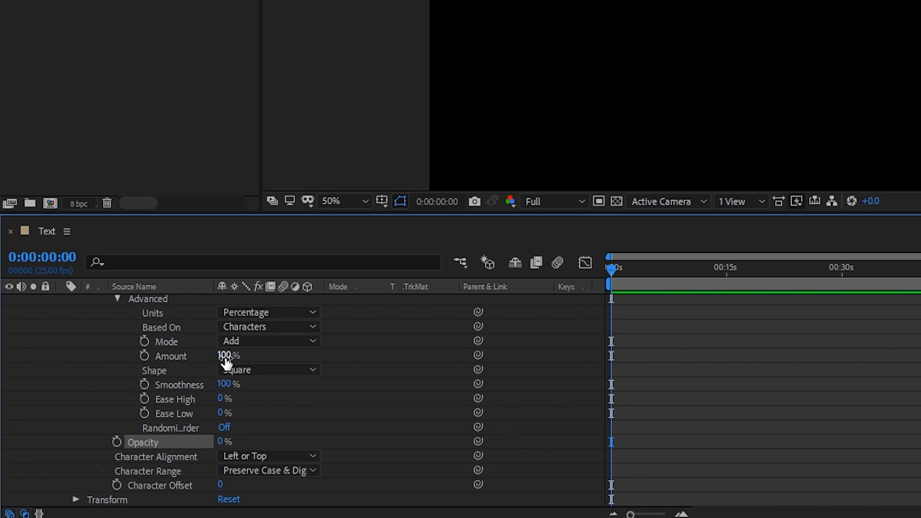
pyautogui.moveTo(231, 386); pyautogui.dragTo(71, 389)
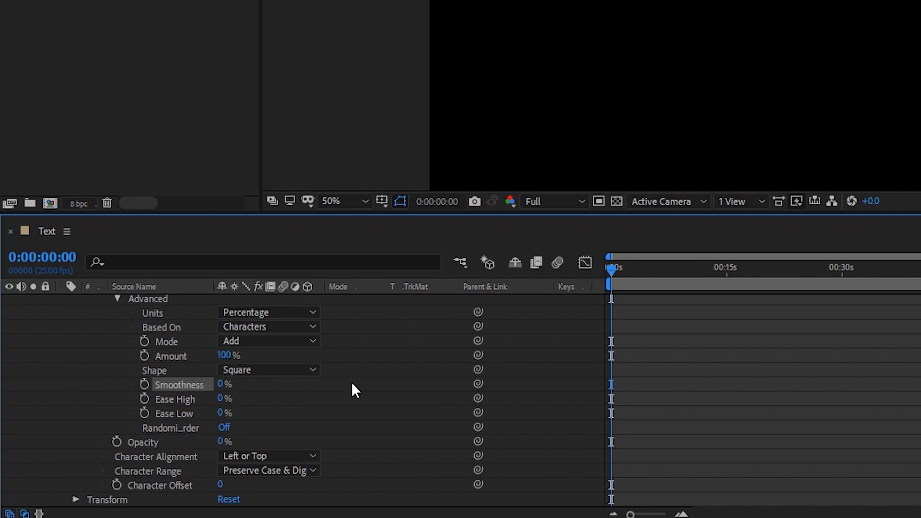
# Animate the range selector's Start from 0% at 0:00:00:00 to 100% at 0:01:29:16
pyautogui.scroll(5, 336, 357)
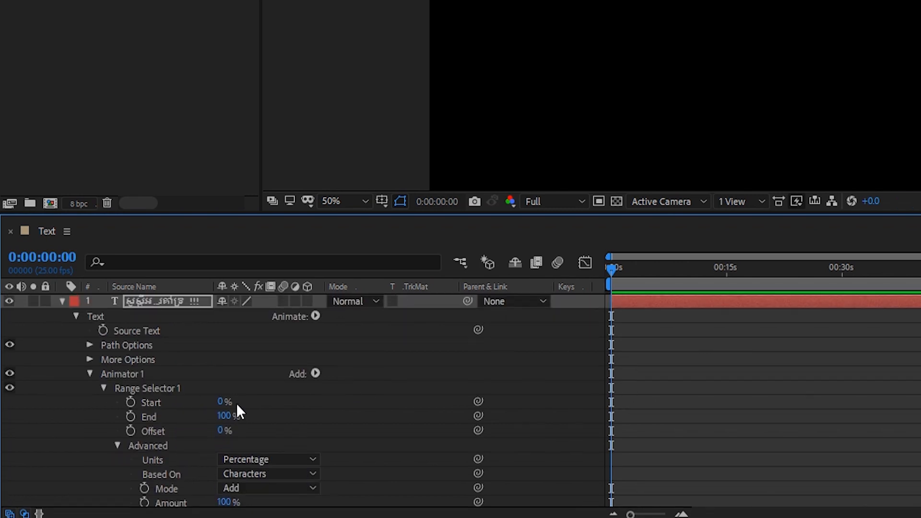
pyautogui.click(131, 402)
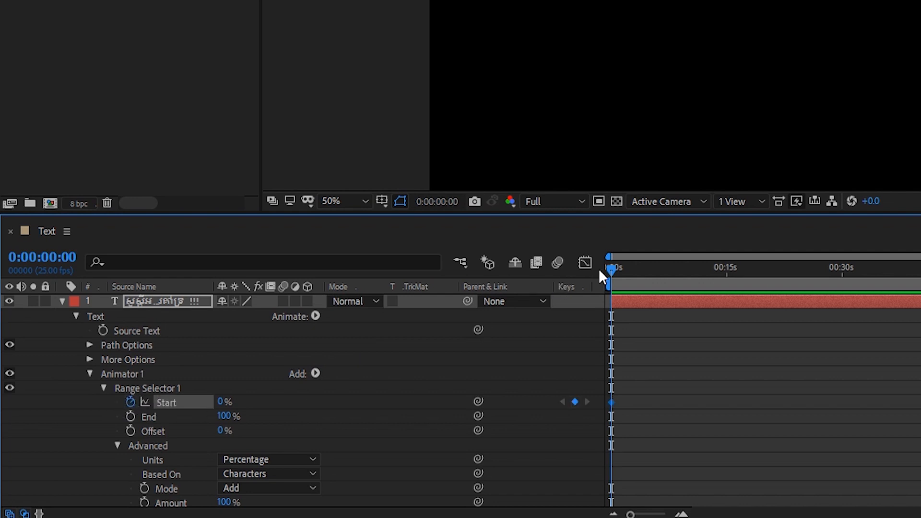
pyautogui.moveTo(612, 269); pyautogui.dragTo(920, 271)
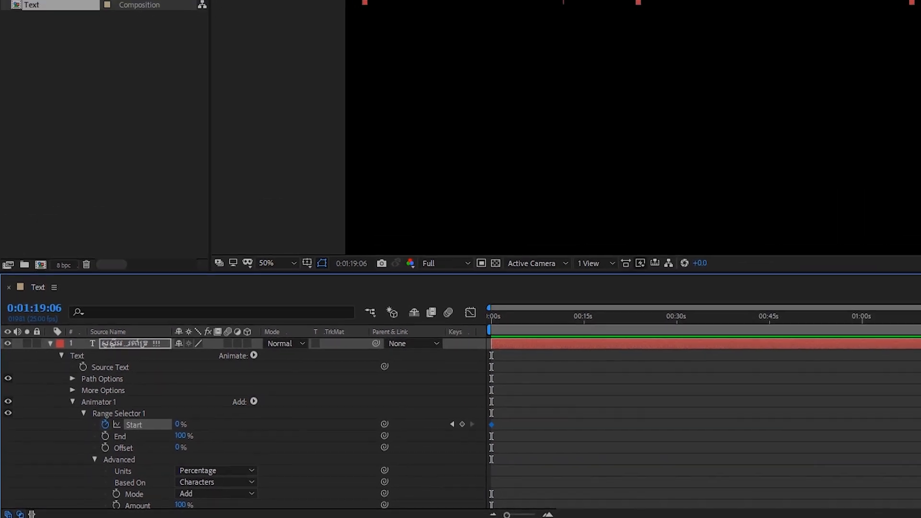
pyautogui.moveTo(920, 317); pyautogui.dragTo(833, 358)
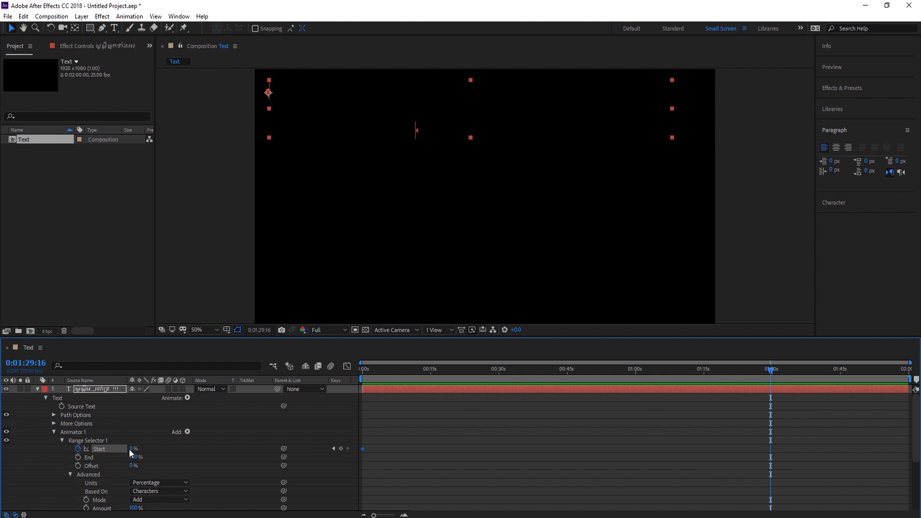
pyautogui.moveTo(132, 448); pyautogui.dragTo(323, 448)
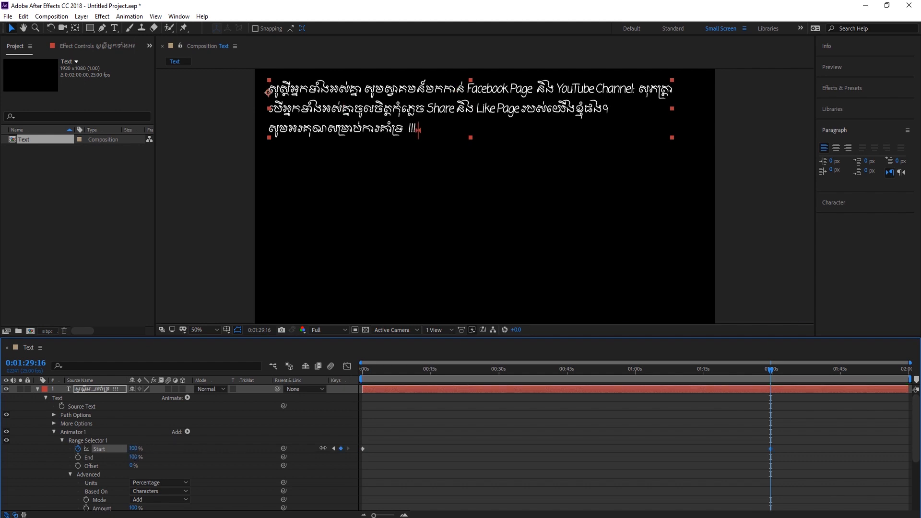
# Speed up the text reveal by moving the second Start keyframe earlier to about 33 seconds, previewing the animation from the beginning
pyautogui.moveTo(771, 369); pyautogui.dragTo(343, 390)
pyautogui.moveTo(771, 448); pyautogui.dragTo(581, 454)
pyautogui.press('space')
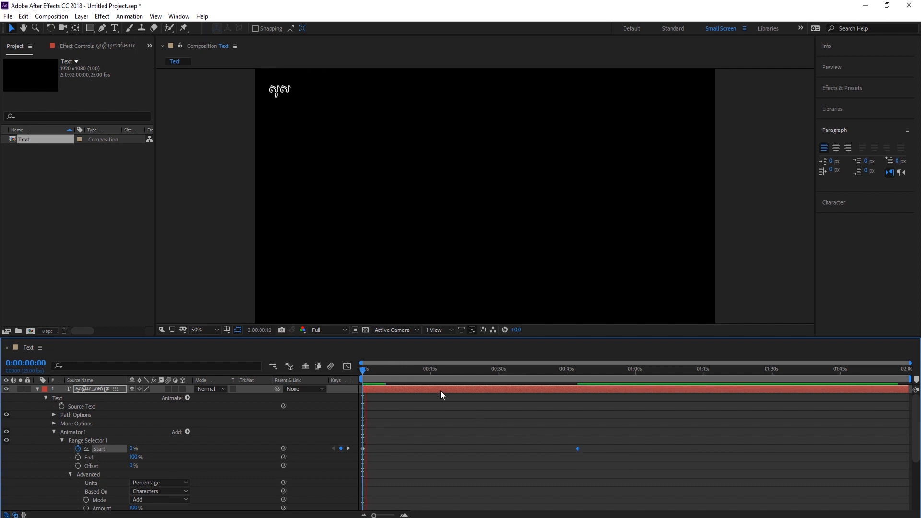
pyautogui.press('space')
pyautogui.moveTo(576, 448); pyautogui.dragTo(511, 448)
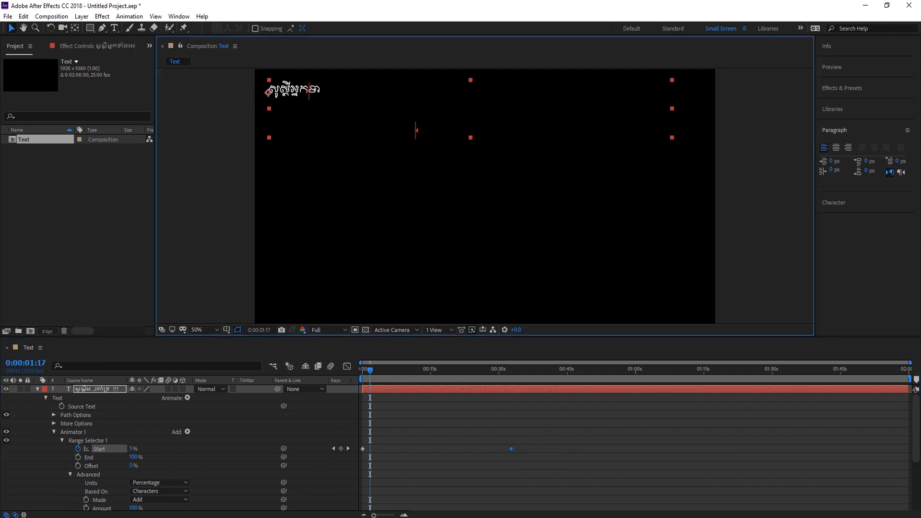
# Edit the text layer and replace the first syllable of the opening word with "សួ"
pyautogui.doubleClick(288, 85)
pyautogui.click(278, 93)
pyautogui.press('BackSpace')
pyautogui.press('BackSpace')
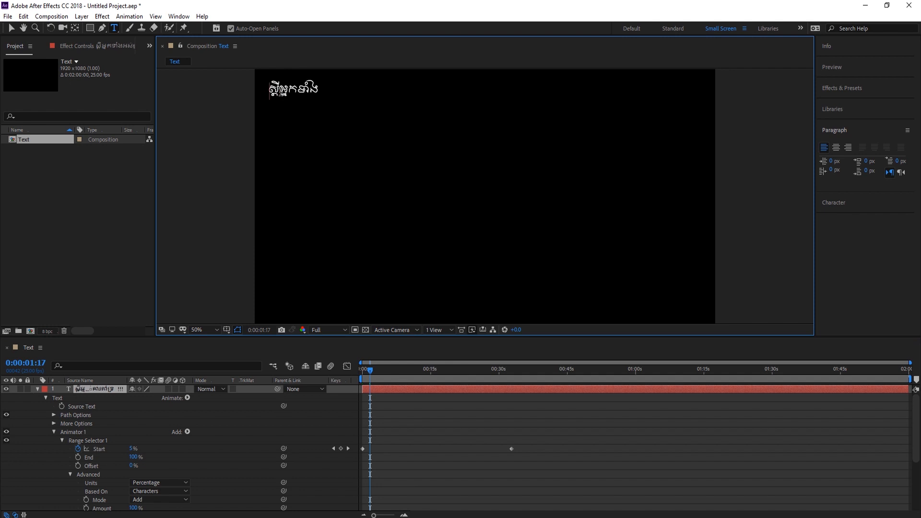
pyautogui.write('sY')
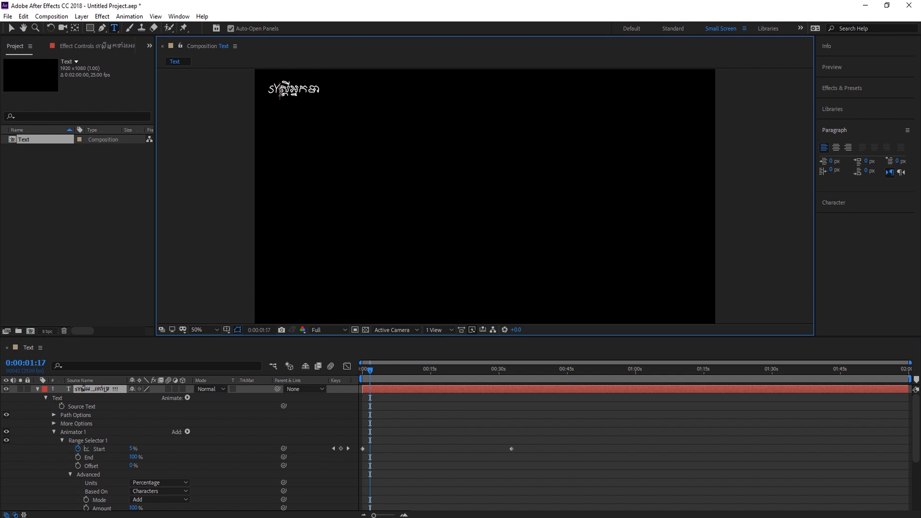
pyautogui.press('BackSpace')
pyautogui.press('BackSpace')
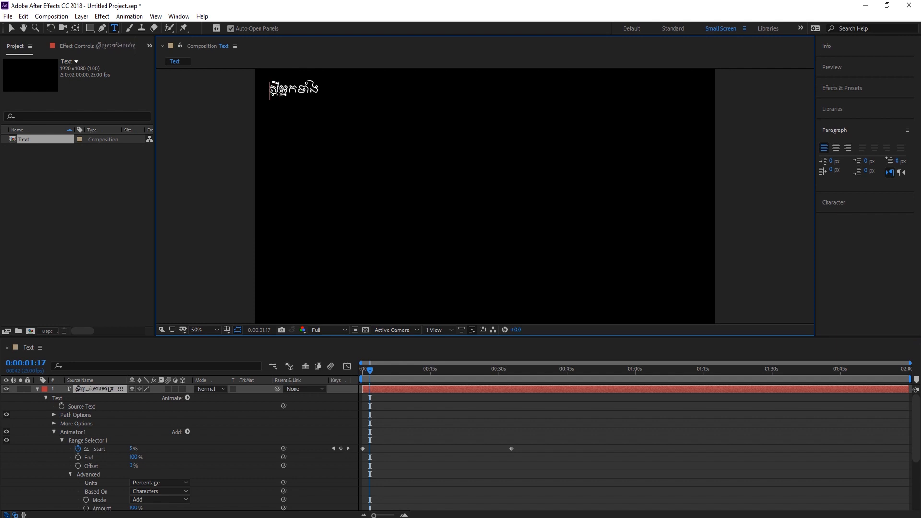
pyautogui.write('សួ')
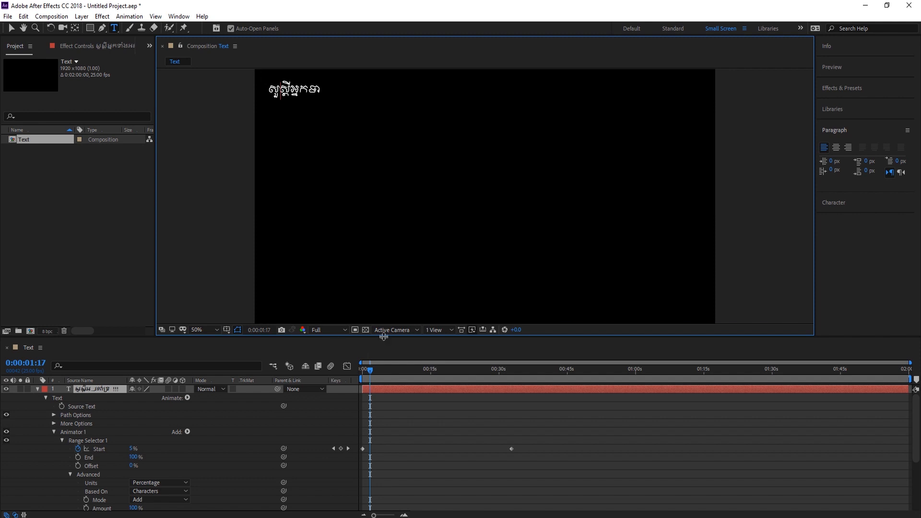
# Speed up the text reveal by moving the last Start keyframe to 0:00:24:00, previewing the animation before and after
pyautogui.click(12, 31)
pyautogui.press('space')
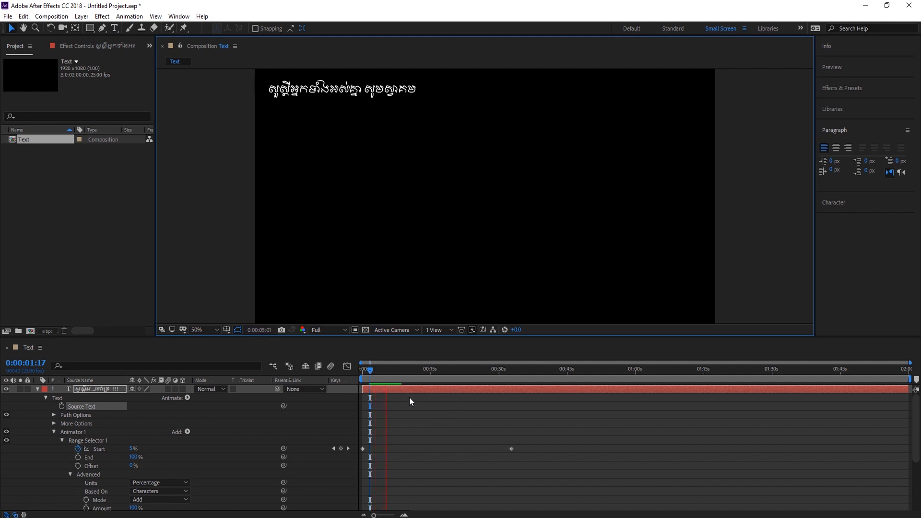
pyautogui.moveTo(374, 516); pyautogui.dragTo(386, 516)
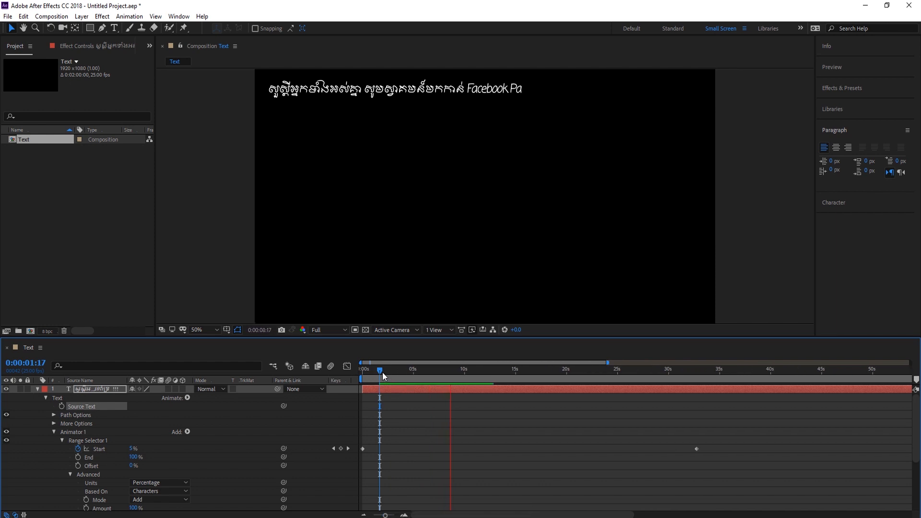
pyautogui.press('space')
pyautogui.moveTo(697, 449); pyautogui.dragTo(636, 451)
pyautogui.moveTo(363, 375); pyautogui.dragTo(607, 414)
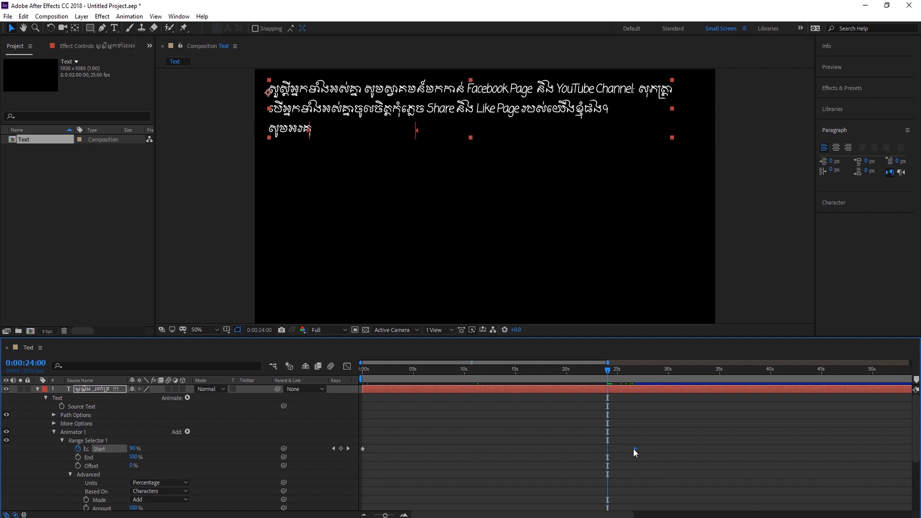
pyautogui.moveTo(635, 449); pyautogui.dragTo(611, 450)
pyautogui.moveTo(607, 372); pyautogui.dragTo(323, 386)
pyautogui.press('space')
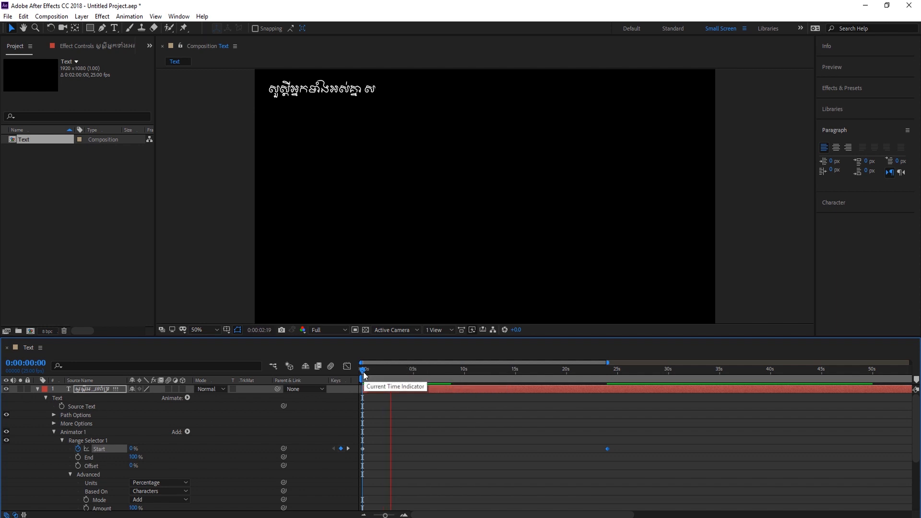
# Pause the reveal after the first phrase by keyframing Start at 0:00:02:12 and setting it to 10% at 0:00:03:07
pyautogui.moveTo(366, 376); pyautogui.dragTo(388, 375)
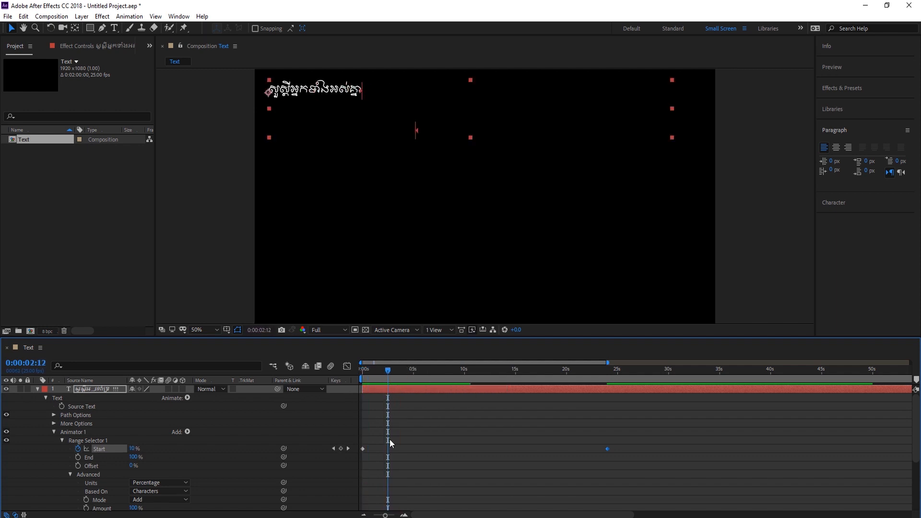
pyautogui.moveTo(379, 516); pyautogui.dragTo(390, 516)
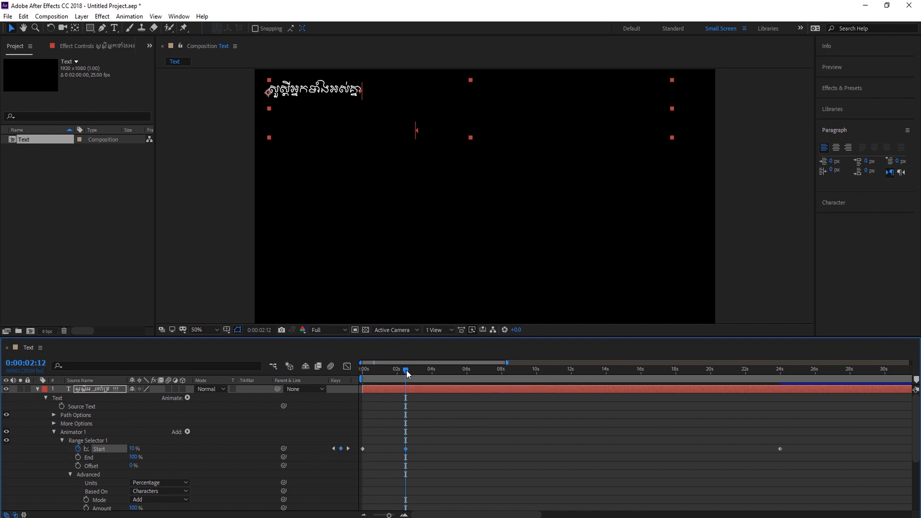
pyautogui.moveTo(406, 371); pyautogui.dragTo(421, 370)
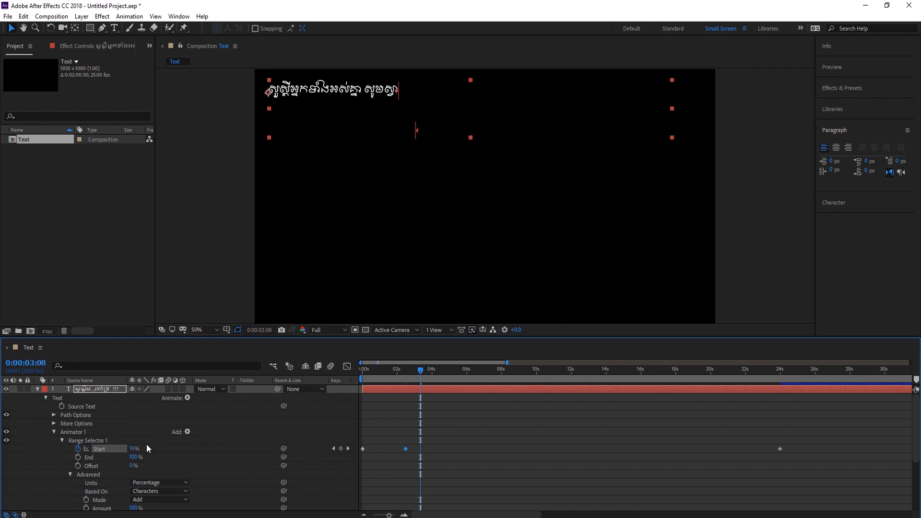
pyautogui.click(136, 448)
pyautogui.press('Return')
pyautogui.click(406, 370)
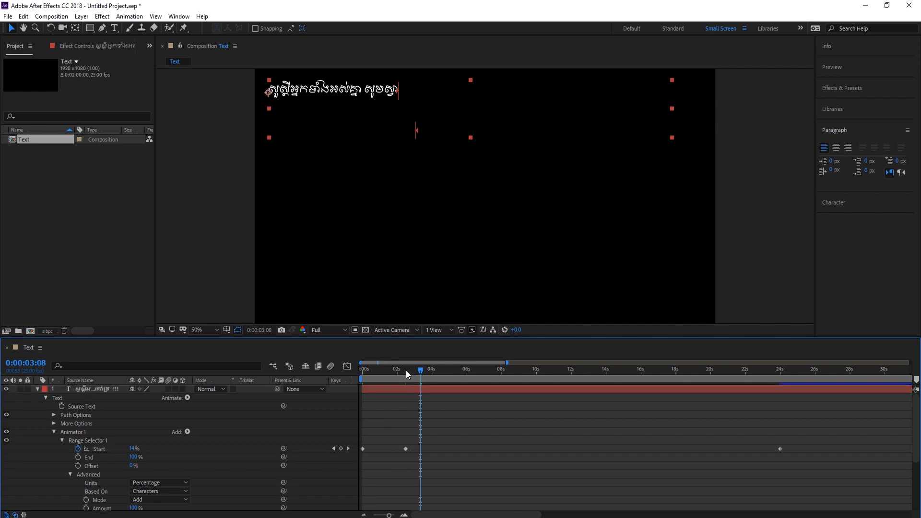
pyautogui.moveTo(415, 370)
pyautogui.mouseDown()
pyautogui.moveTo(403, 373)
pyautogui.moveTo(419, 373)
pyautogui.mouseUp()
pyautogui.click(136, 448)
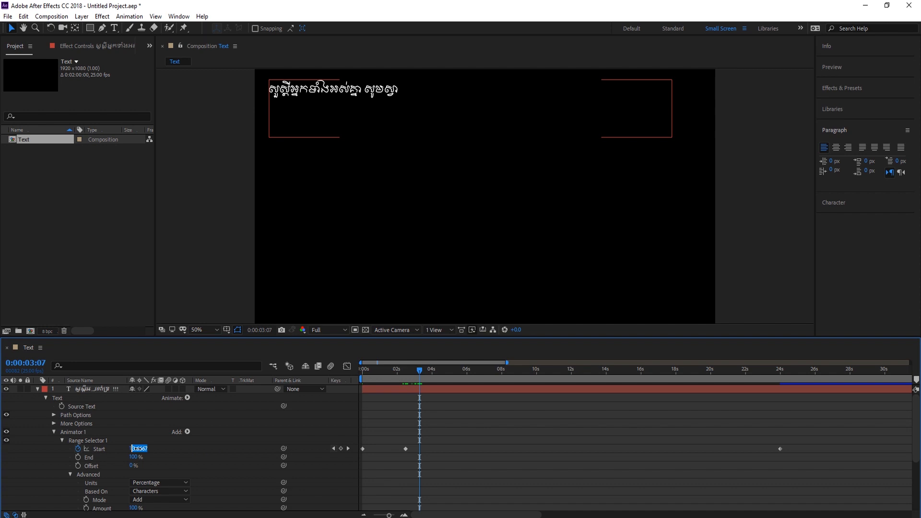
pyautogui.write('90')
pyautogui.press('Return')
pyautogui.click(135, 449)
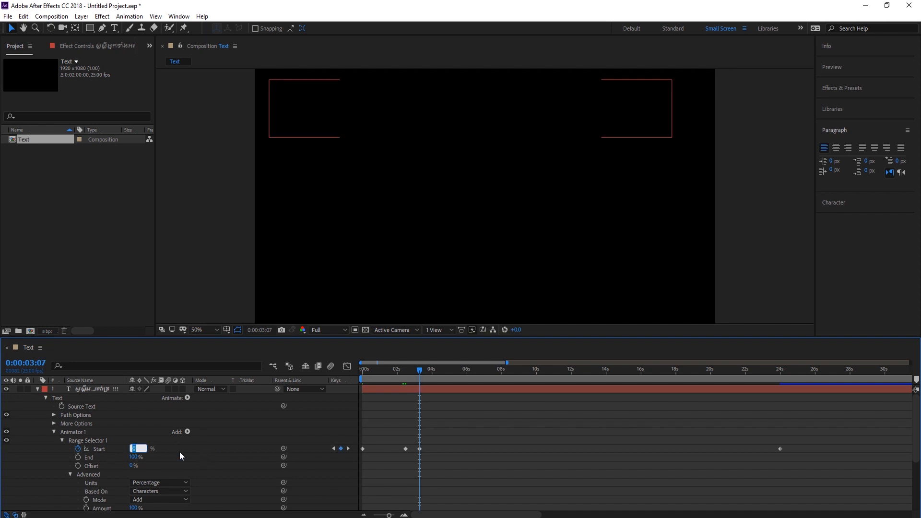
pyautogui.write('10')
pyautogui.press('Return')
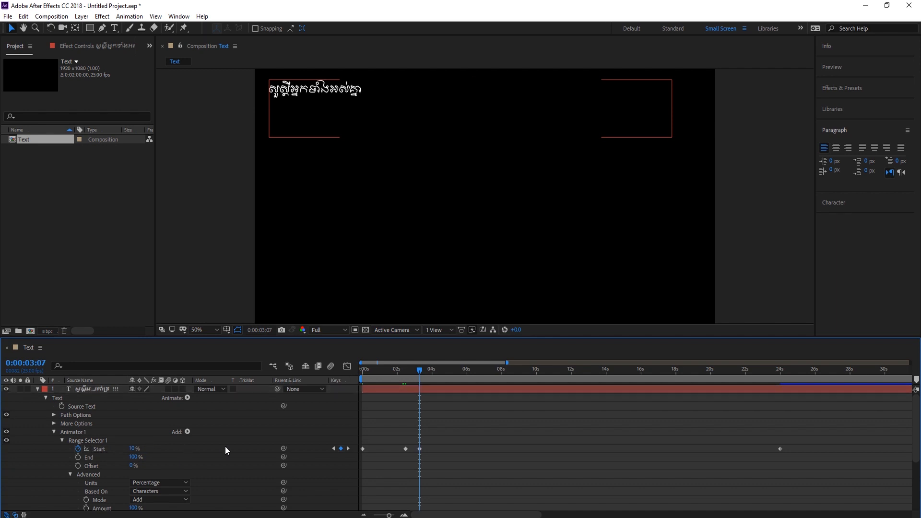
# Preview from the beginning and pause the reveal after the first line with Start keyframes at 0:00:11:21 and 0:00:12:17, the latter at 47%
pyautogui.moveTo(420, 369); pyautogui.dragTo(358, 388)
pyautogui.press('space')
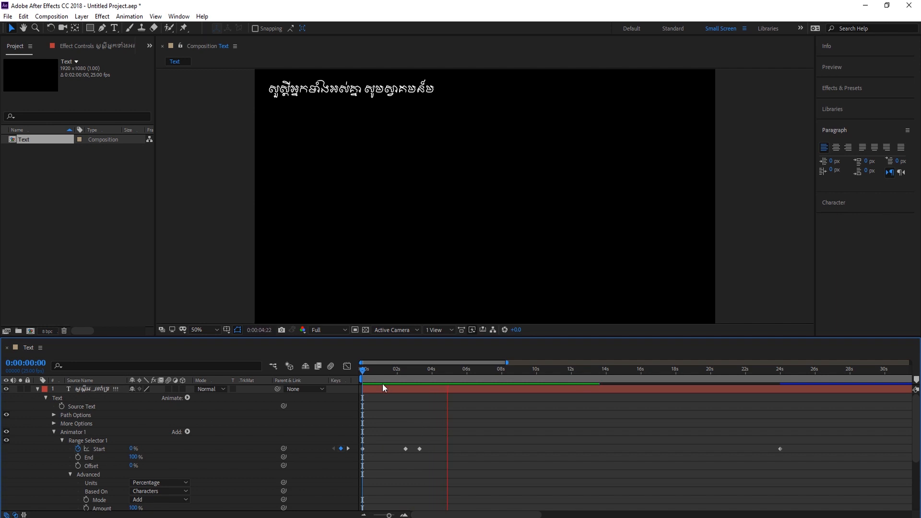
pyautogui.moveTo(382, 384); pyautogui.dragTo(570, 406)
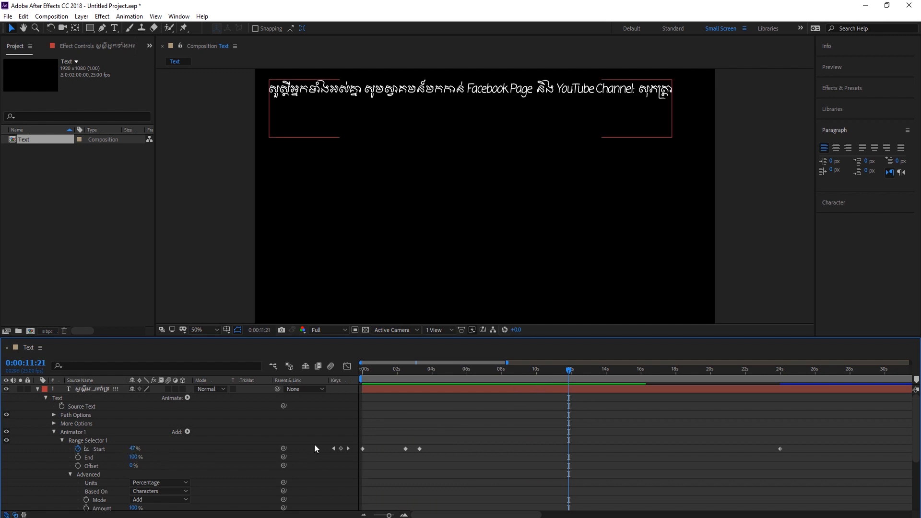
pyautogui.click(341, 449)
pyautogui.moveTo(573, 370); pyautogui.dragTo(586, 370)
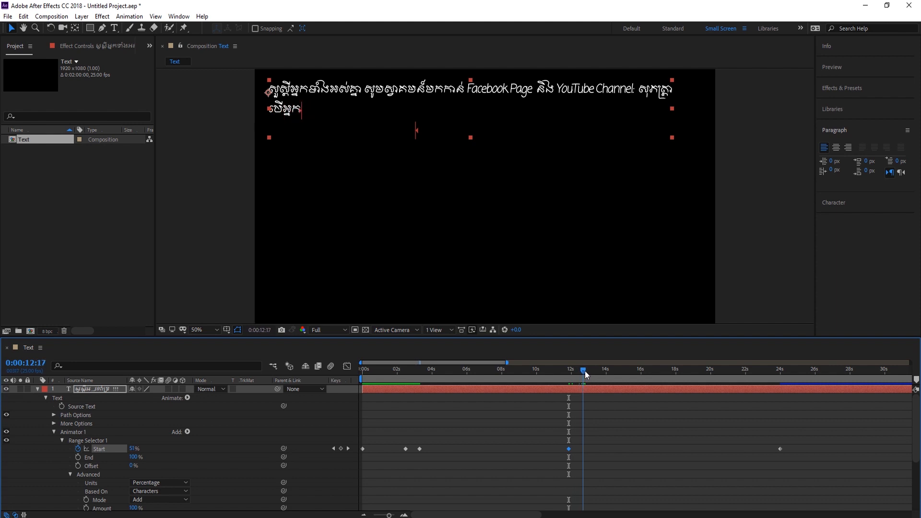
pyautogui.click(134, 449)
pyautogui.write('47')
pyautogui.press('Return')
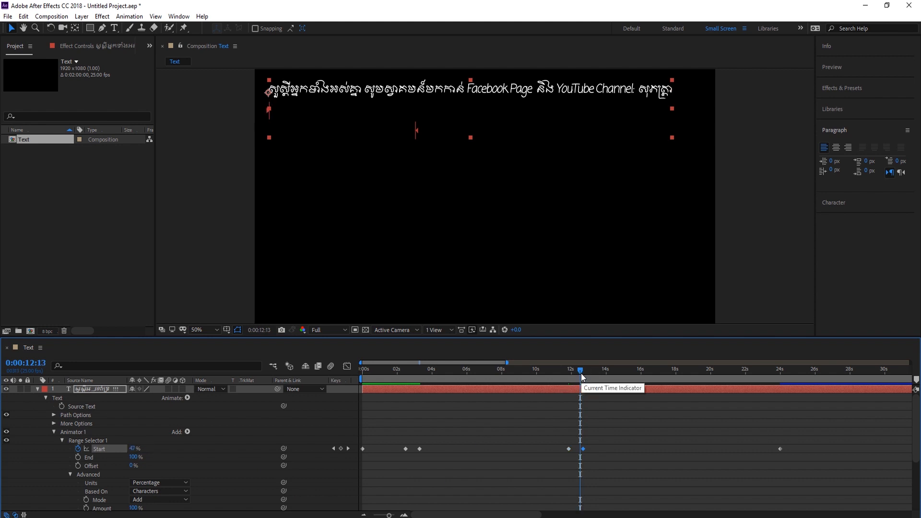
# Preview the pause between the first and second lines, playing from 0:00:11:03
pyautogui.moveTo(581, 373); pyautogui.dragTo(557, 375)
pyautogui.press('space')
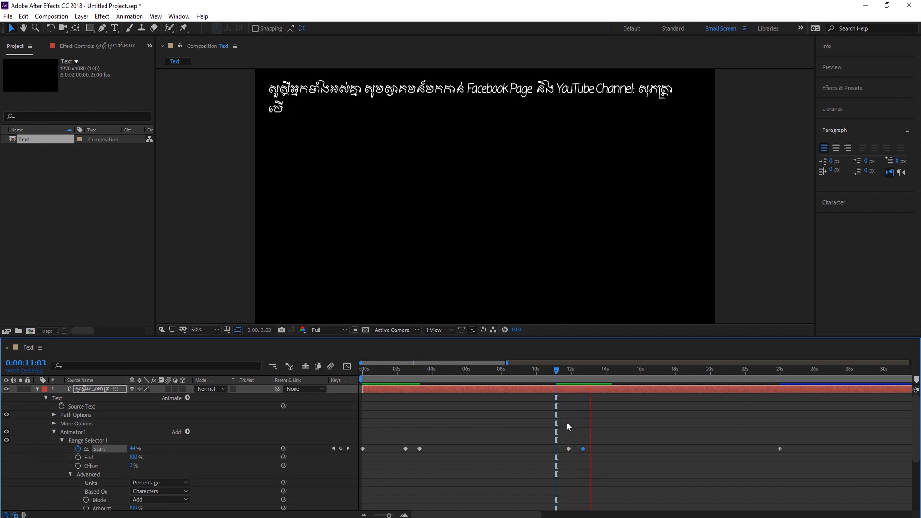
pyautogui.click(556, 371)
pyautogui.click(887, 62)
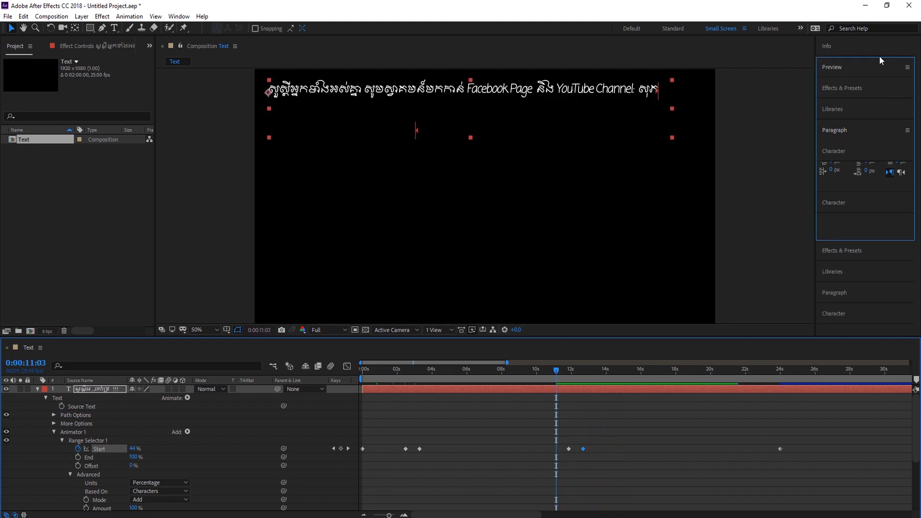
pyautogui.click(877, 69)
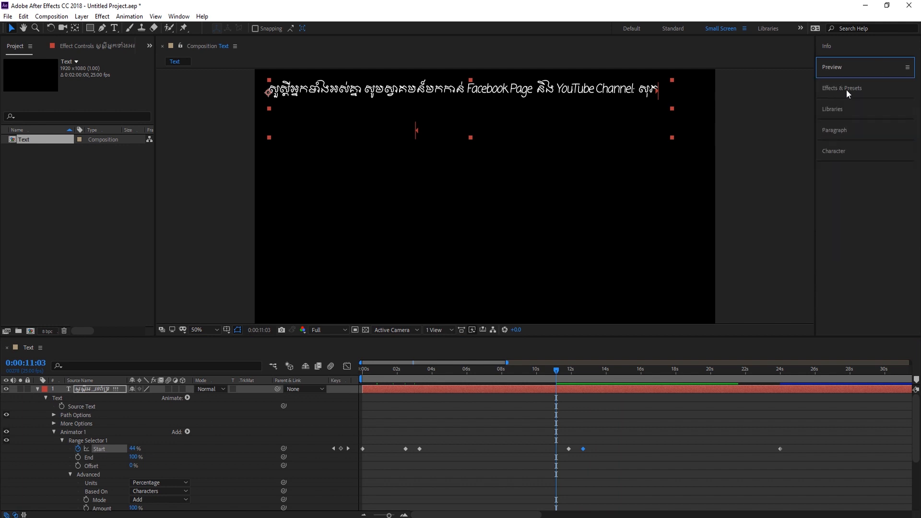
pyautogui.click(872, 69)
pyautogui.click(873, 69)
pyautogui.press('space')
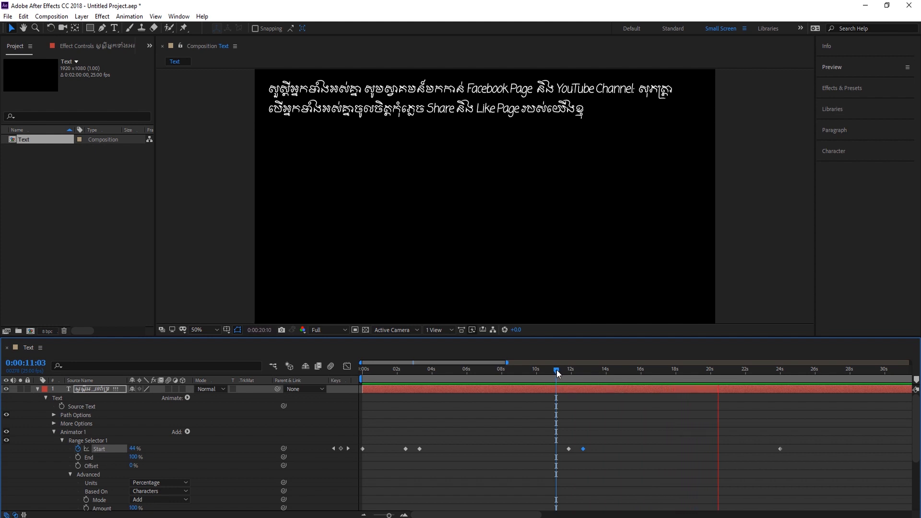
# Pause the reveal after the second line with Start keyframes at 0:00:21:00 and 0:00:21:20, the latter at 86%, and preview the ending
pyautogui.moveTo(558, 370); pyautogui.dragTo(730, 396)
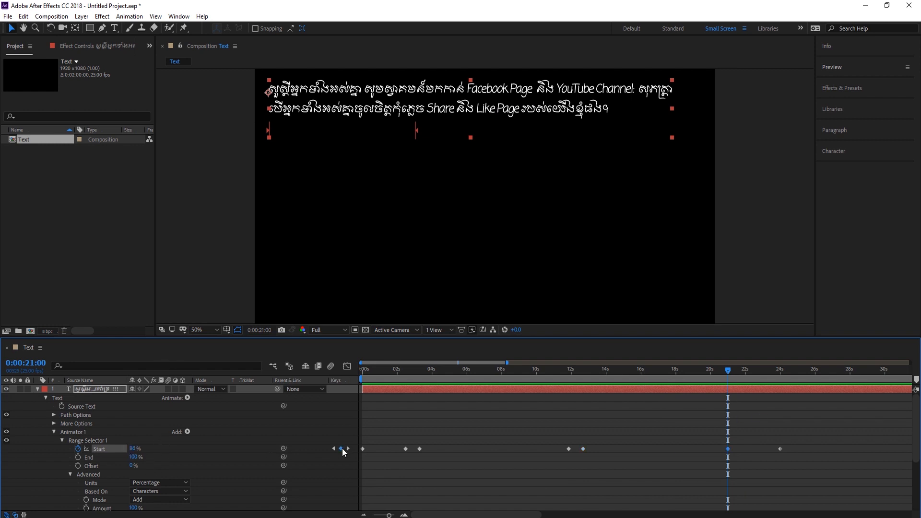
pyautogui.moveTo(730, 373); pyautogui.dragTo(745, 373)
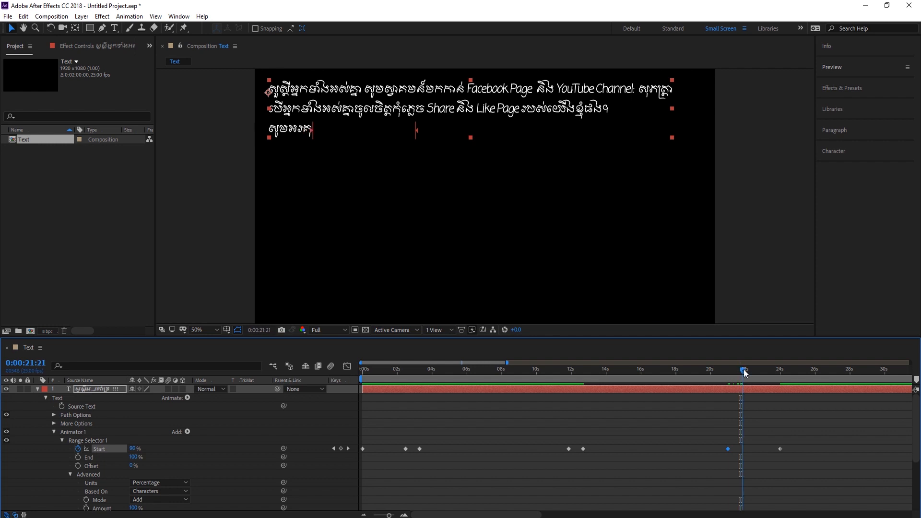
pyautogui.click(133, 448)
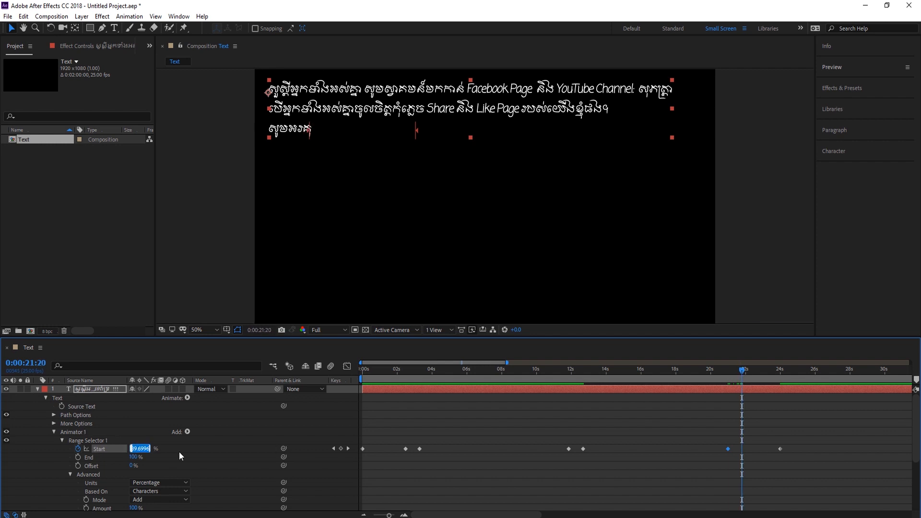
pyautogui.write('86')
pyautogui.press('Return')
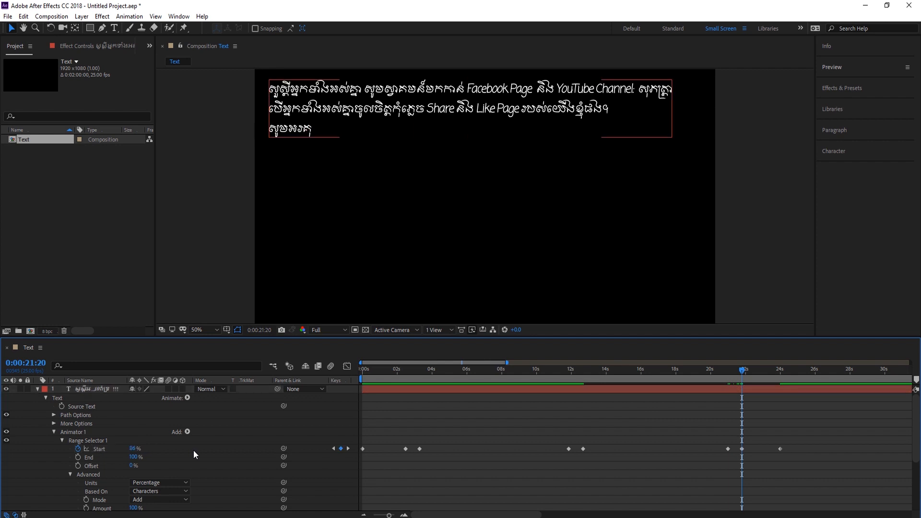
pyautogui.moveTo(744, 373)
pyautogui.mouseDown()
pyautogui.moveTo(709, 373)
pyautogui.moveTo(767, 378)
pyautogui.moveTo(737, 388)
pyautogui.moveTo(744, 387)
pyautogui.mouseUp()
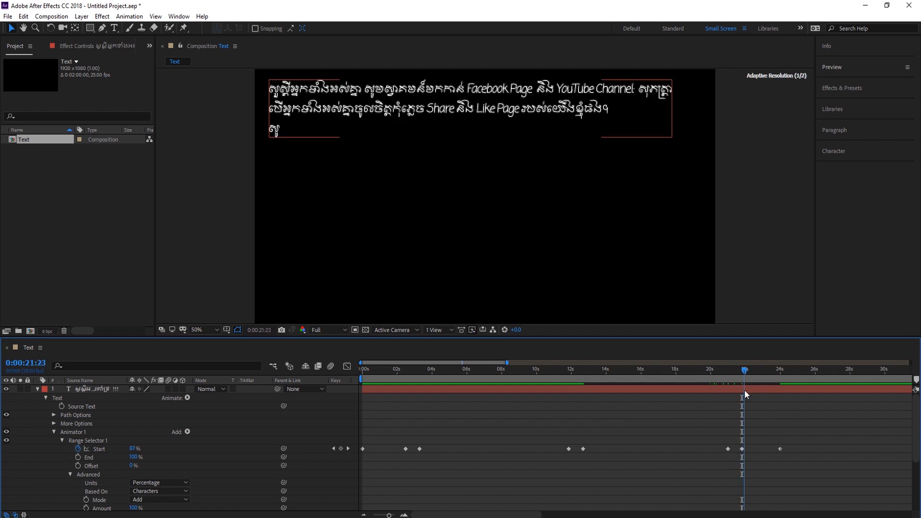
pyautogui.press('space')
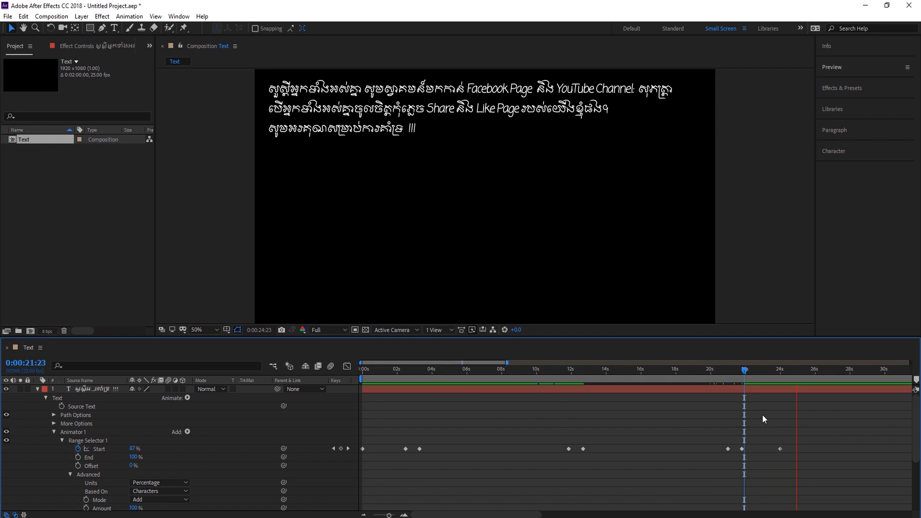
# Collapse the text layer's properties and trim the layer so it ends at 0:00:25:04
pyautogui.moveTo(745, 375); pyautogui.dragTo(805, 371)
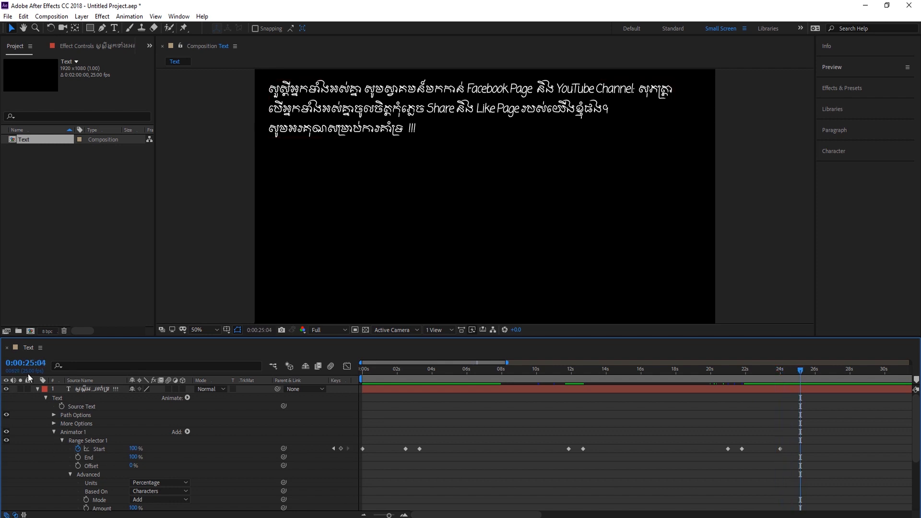
pyautogui.click(37, 389)
pyautogui.moveTo(379, 515); pyautogui.dragTo(374, 515)
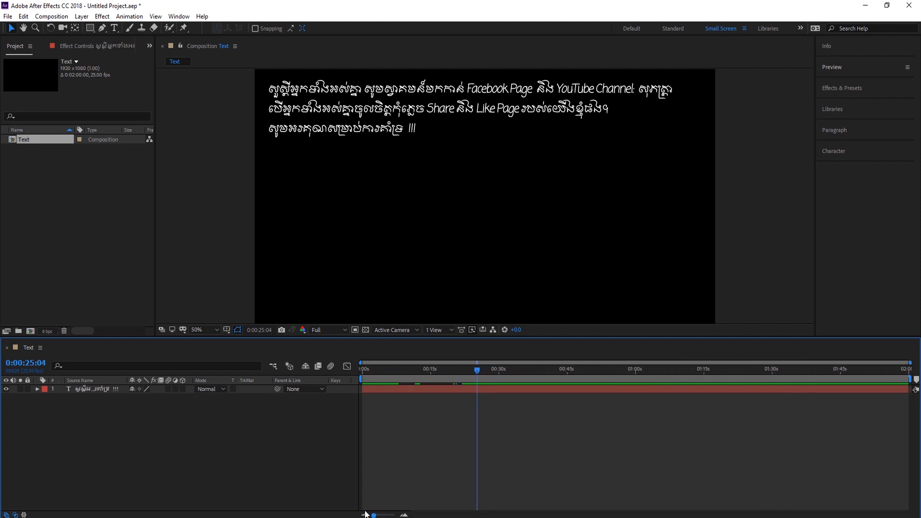
pyautogui.moveTo(910, 390); pyautogui.dragTo(477, 409)
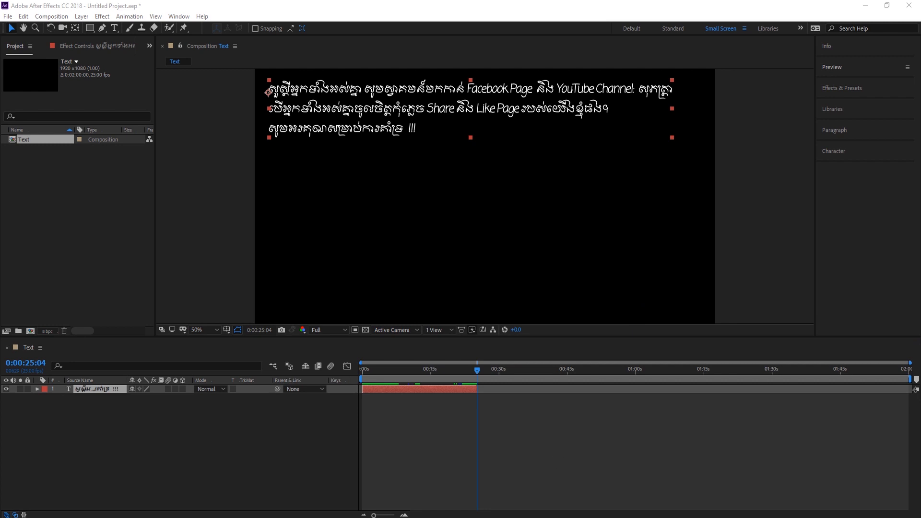
# Switch to Word, copy the last three lines of the Khmer text, and return to After Effects
pyautogui.hotkey('alt', 'Tab')
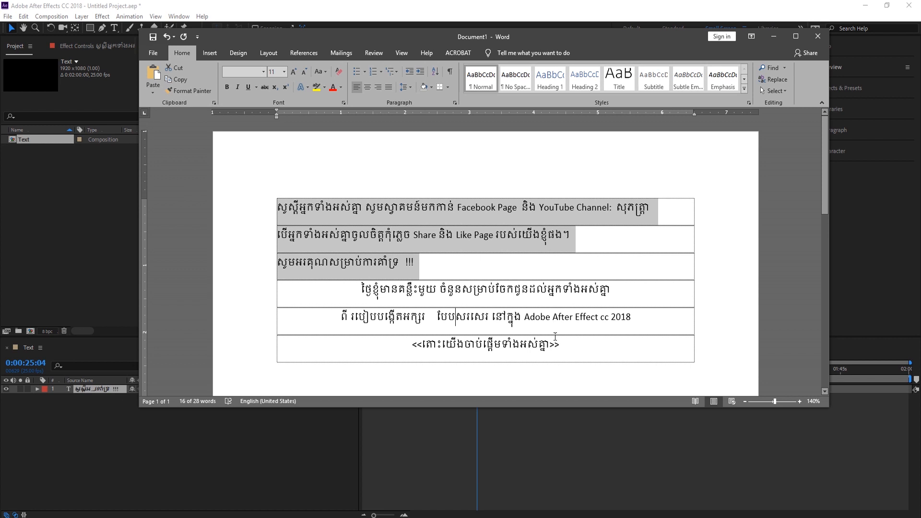
pyautogui.moveTo(557, 338); pyautogui.dragTo(362, 287)
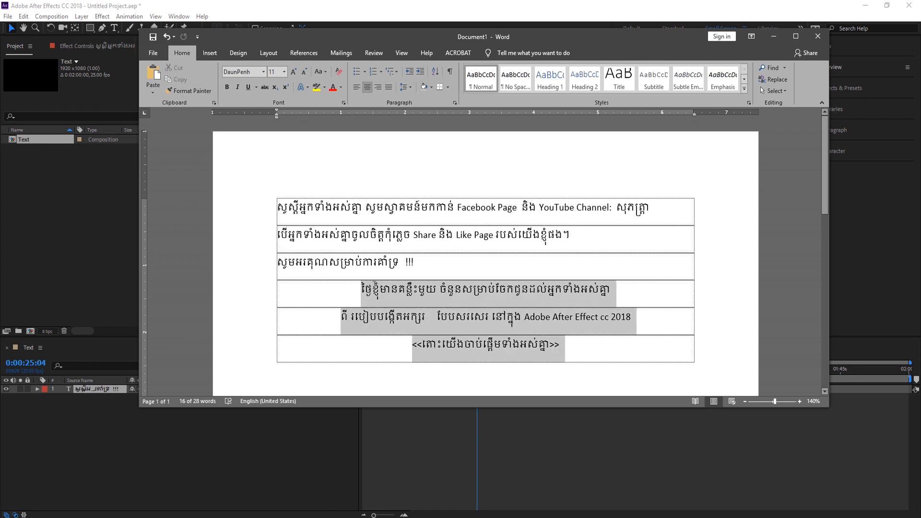
pyautogui.rightClick(369, 286)
pyautogui.click(386, 302)
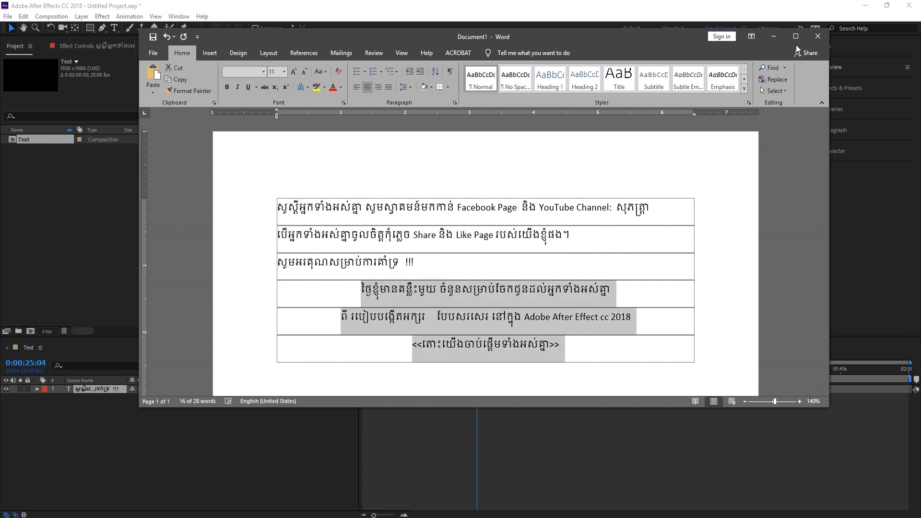
pyautogui.click(775, 38)
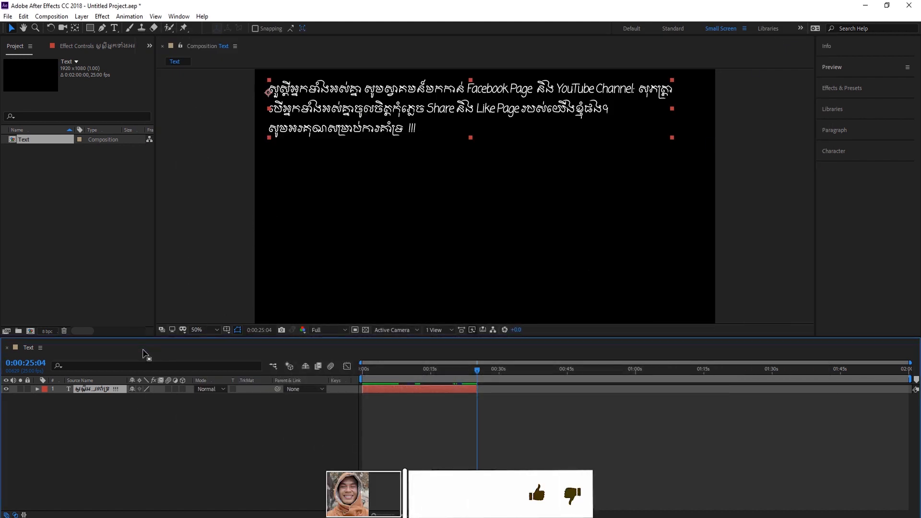
# Create a new text layer below the existing paragraph and paste the copied three lines into it
pyautogui.click(117, 27)
pyautogui.click(466, 192)
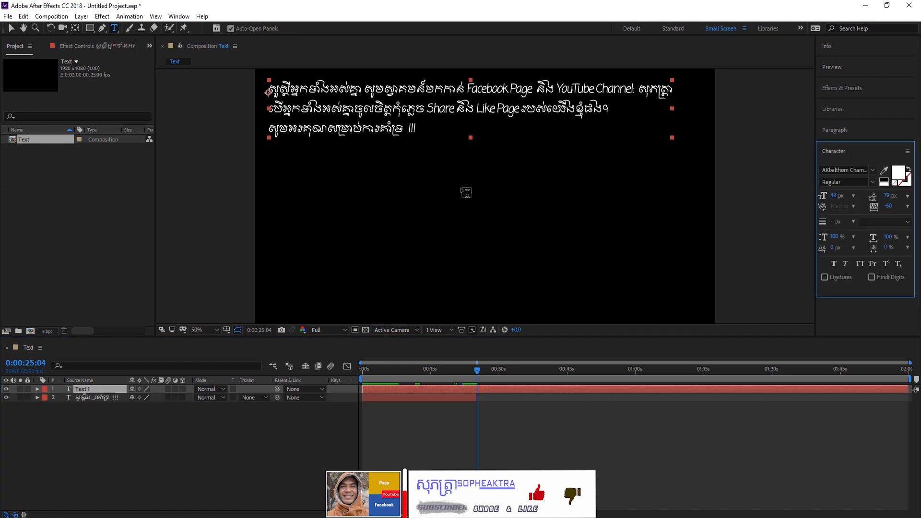
pyautogui.hotkey('ctrl', 'v')
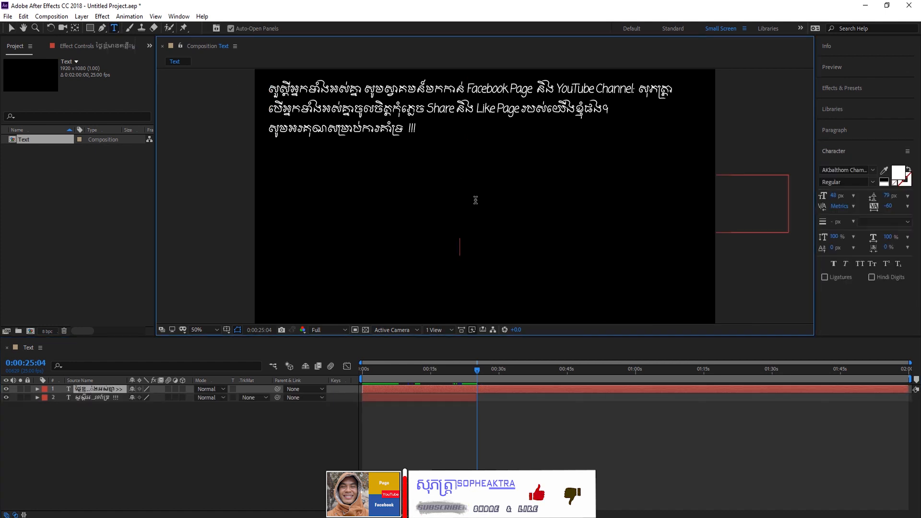
pyautogui.click(12, 28)
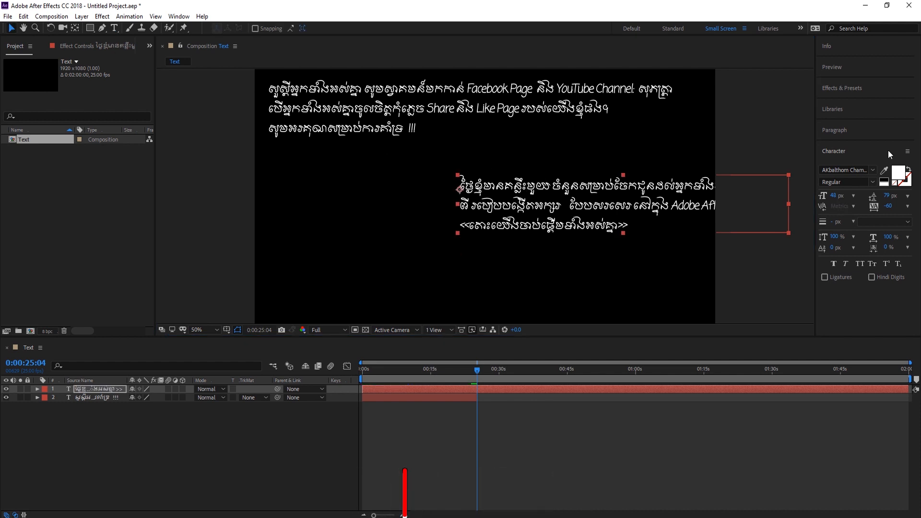
# Center-align the new three-line paragraph and move it up to sit just below the first paragraph
pyautogui.click(865, 136)
pyautogui.click(837, 148)
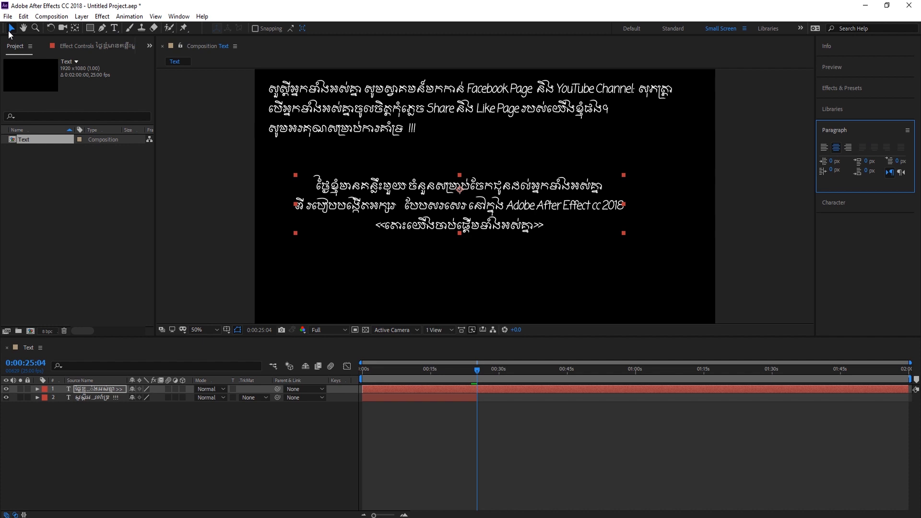
pyautogui.moveTo(460, 213); pyautogui.dragTo(485, 181)
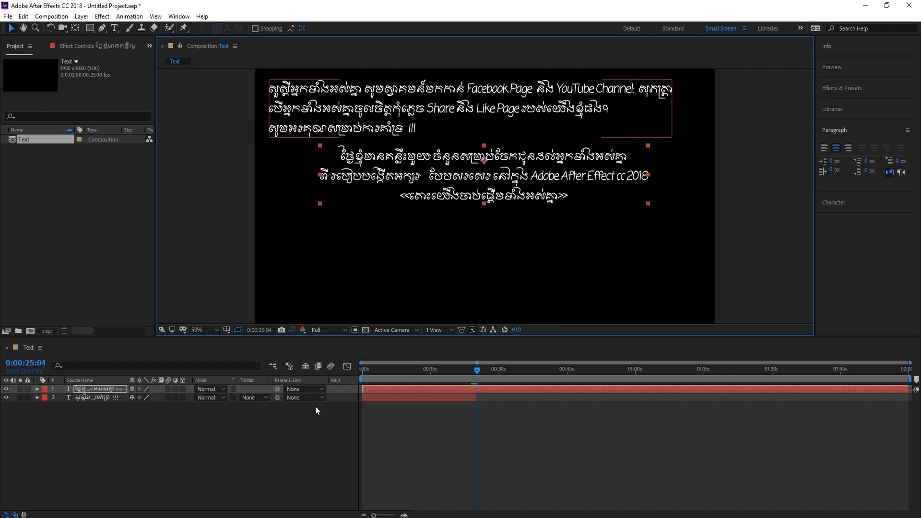
# Add a Character Offset animator with an Opacity property to the new text layer and set Opacity to 9%
pyautogui.click(38, 390)
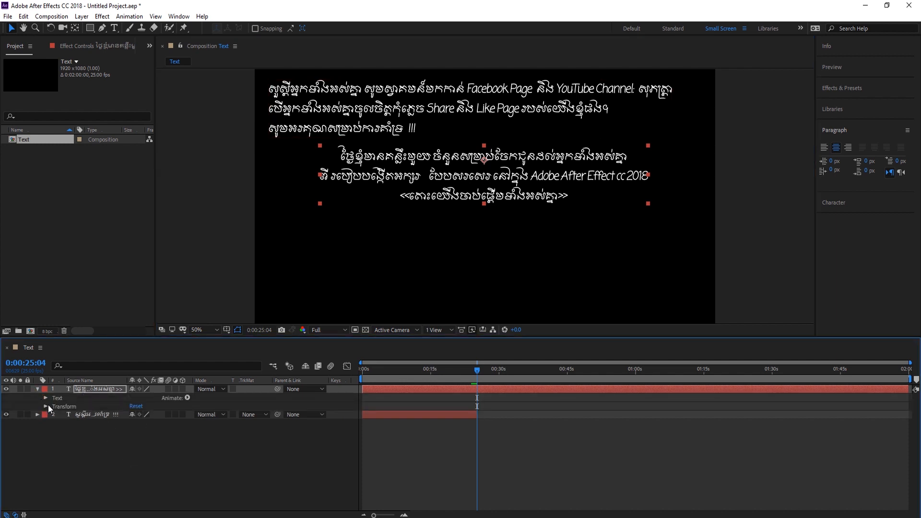
pyautogui.click(187, 398)
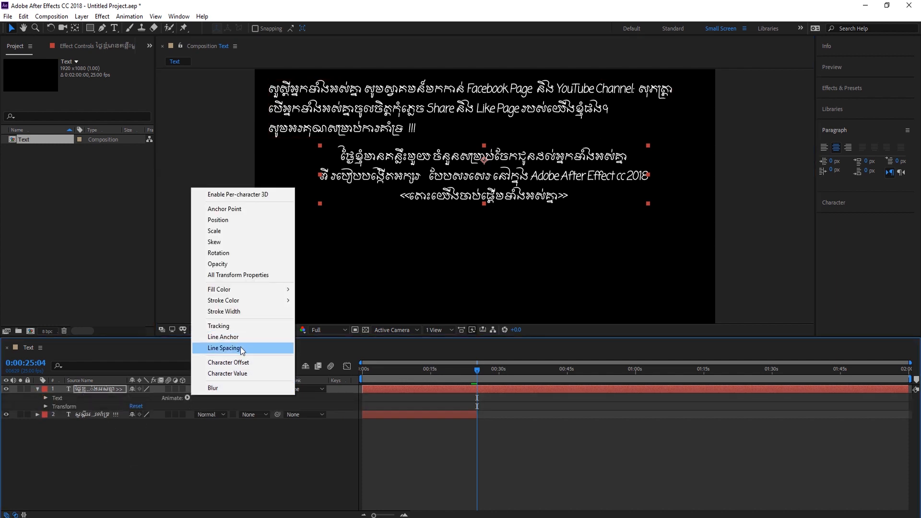
pyautogui.click(244, 363)
pyautogui.click(187, 431)
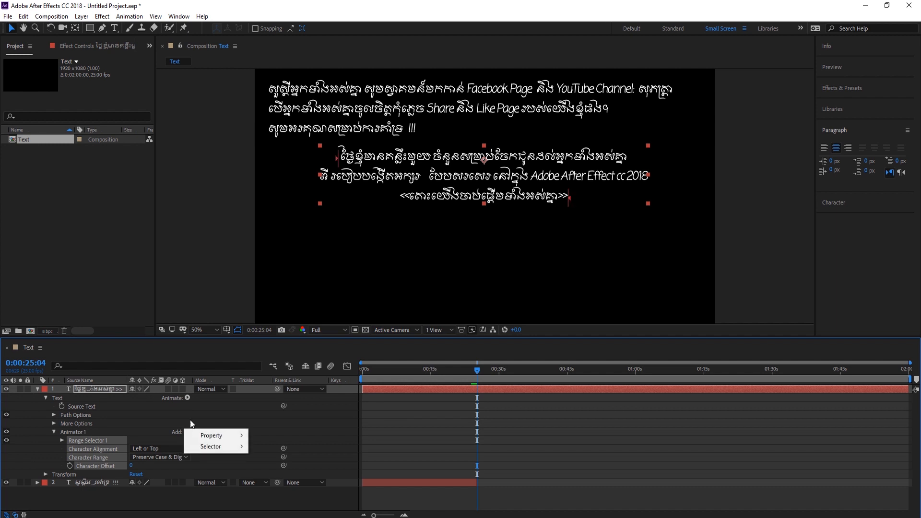
pyautogui.moveTo(209, 435)
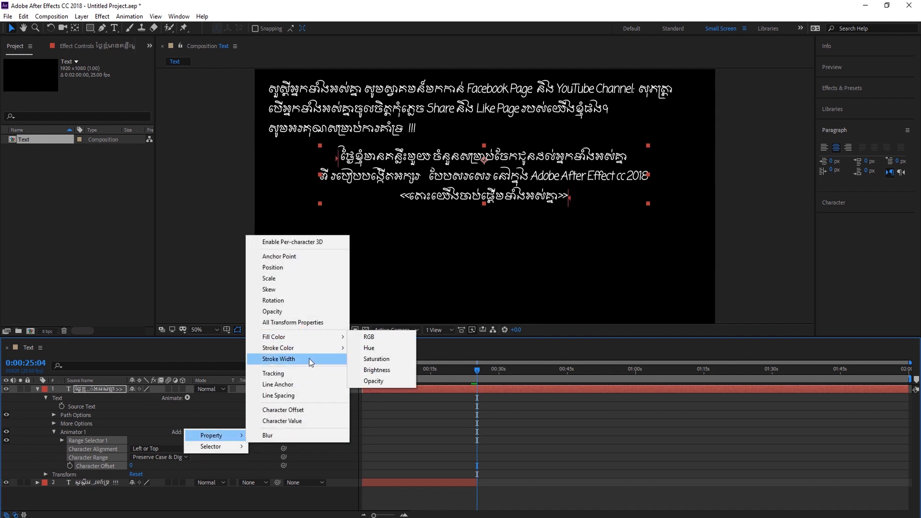
pyautogui.click(302, 316)
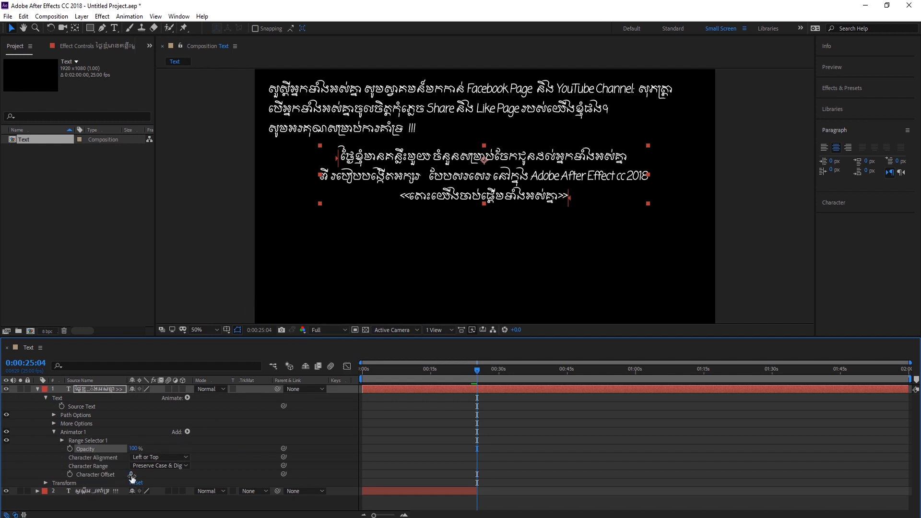
pyautogui.moveTo(137, 450); pyautogui.dragTo(84, 453)
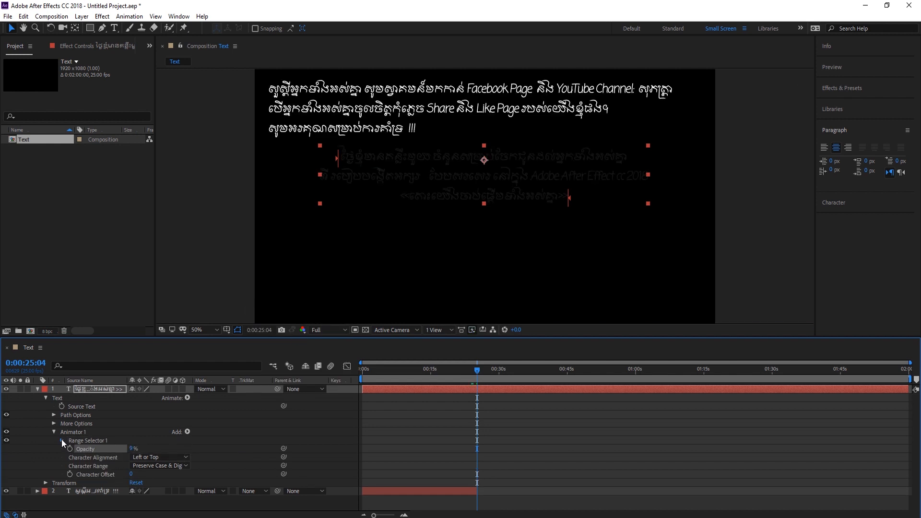
# Set Smoothness to 0% in the advanced options of the new layer's Range Selector 1
pyautogui.click(61, 440)
pyautogui.click(70, 475)
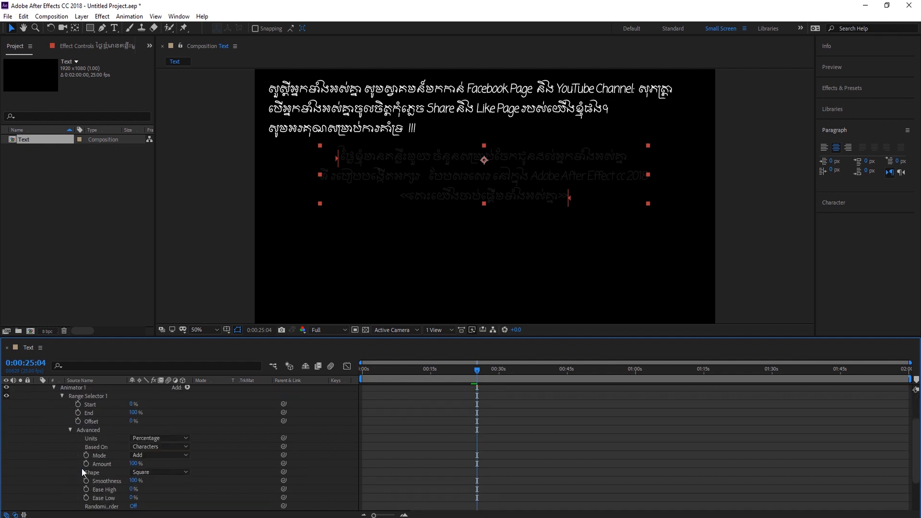
pyautogui.moveTo(132, 481); pyautogui.dragTo(34, 475)
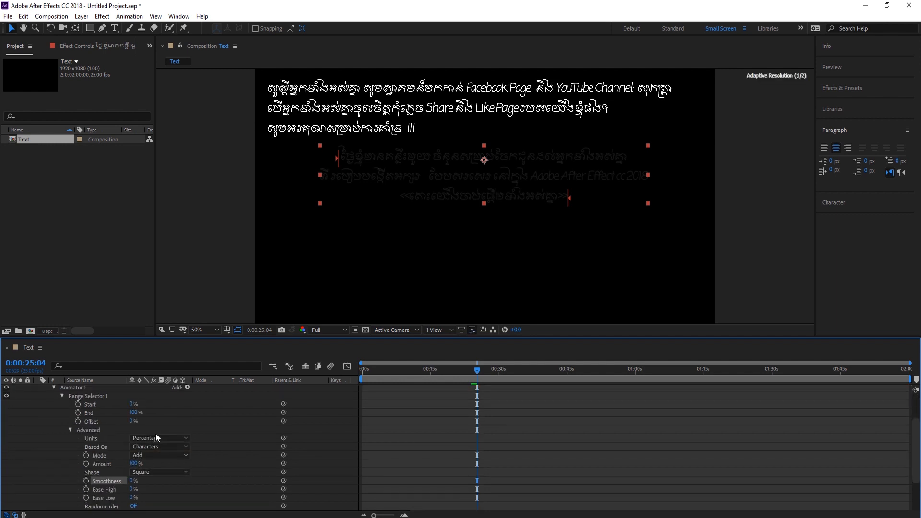
pyautogui.scroll(2, 308, 410)
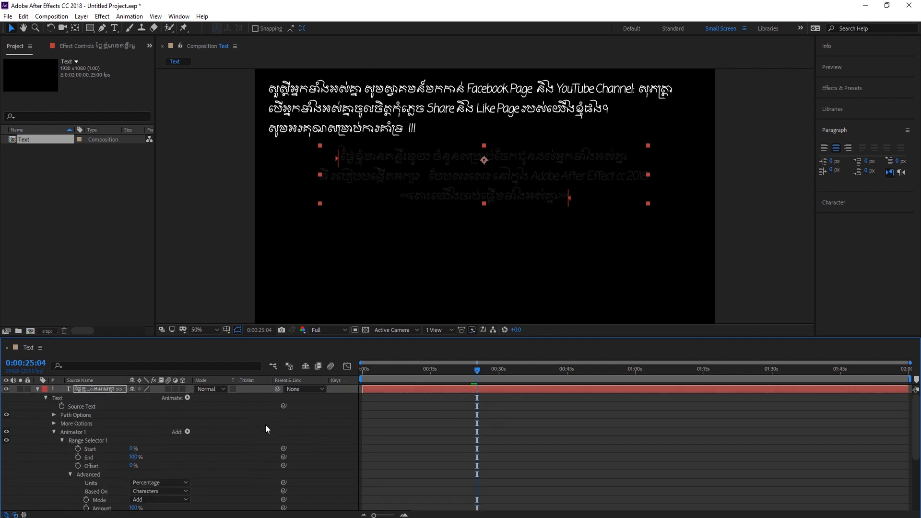
# Keyframe the range selector's Start at 0% at 0:00:00:00 and at 100% at 0:01:19:14
pyautogui.moveTo(477, 377); pyautogui.dragTo(6, 477)
pyautogui.scroll(-5, 37, 469)
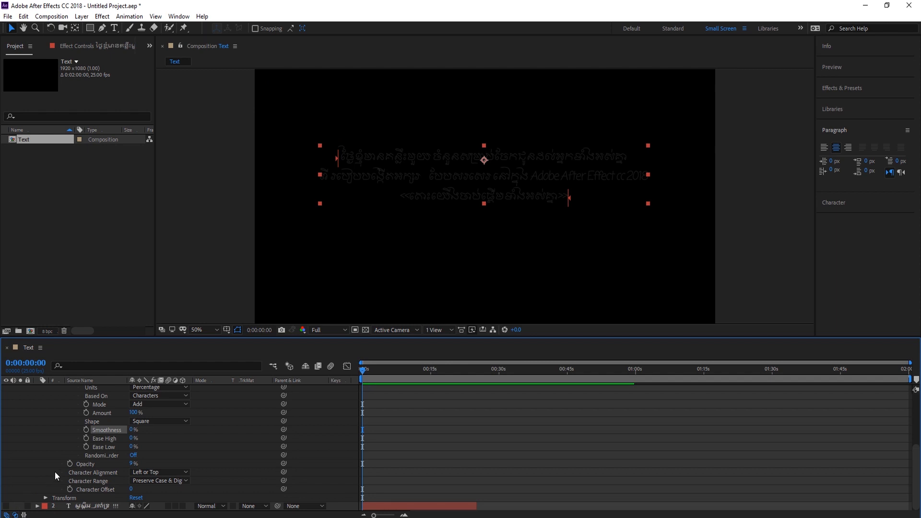
pyautogui.scroll(5, 112, 441)
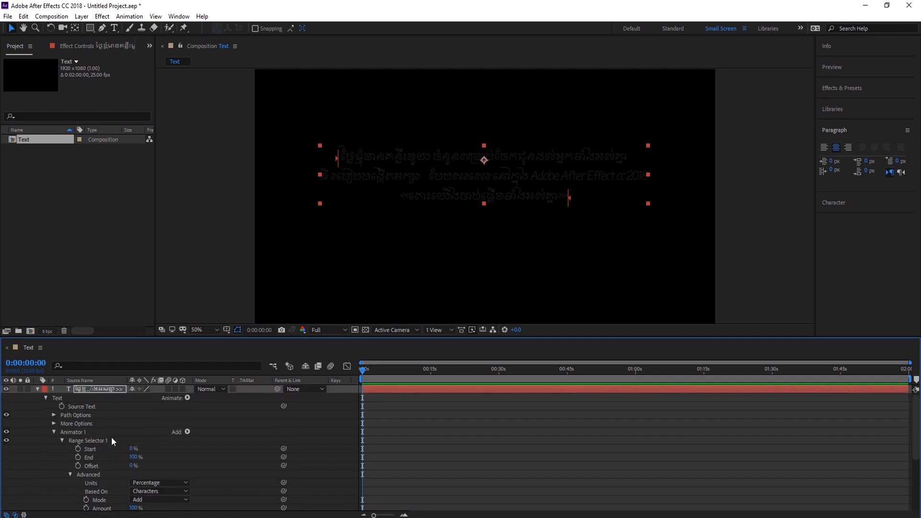
pyautogui.click(78, 449)
pyautogui.moveTo(361, 370); pyautogui.dragTo(367, 372)
pyautogui.moveTo(384, 373); pyautogui.dragTo(724, 413)
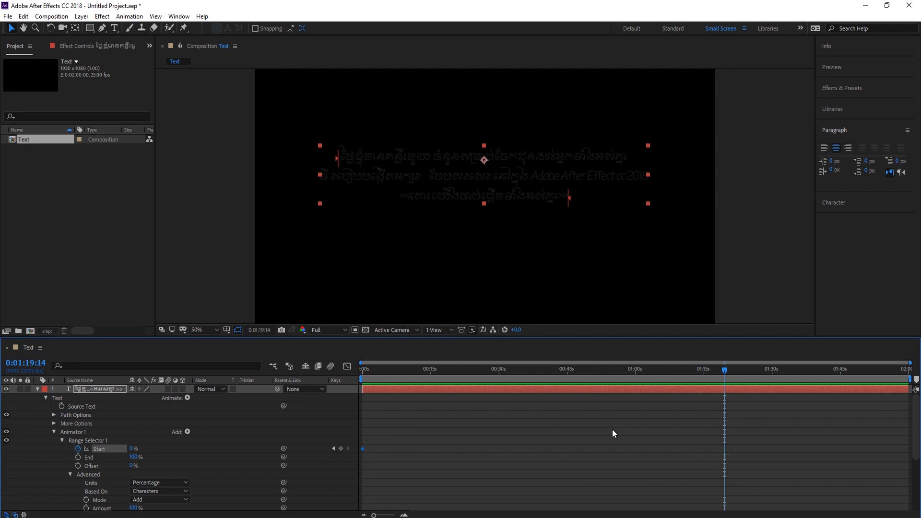
pyautogui.moveTo(131, 448); pyautogui.dragTo(226, 453)
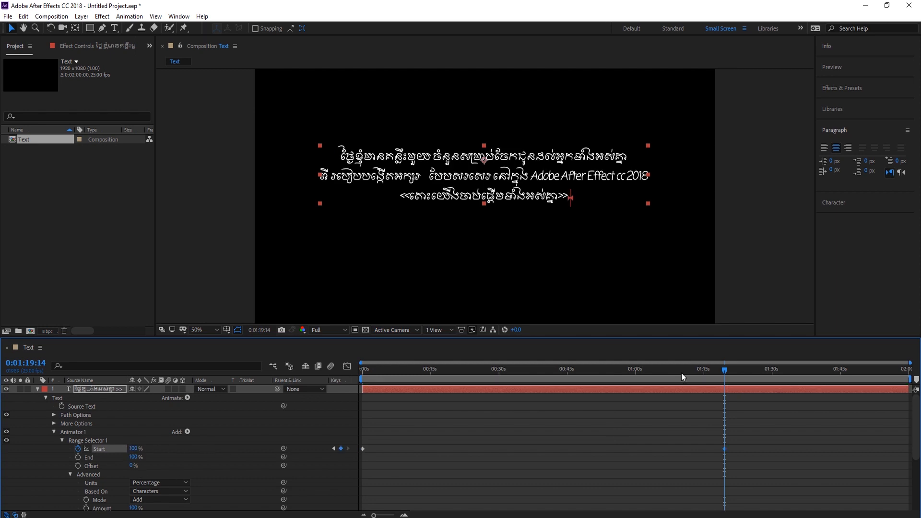
# Preview the reveal and try speeding it up by moving the 100% Start keyframe to about 42, and to about 34 seconds
pyautogui.moveTo(731, 368); pyautogui.dragTo(296, 395)
pyautogui.press('space')
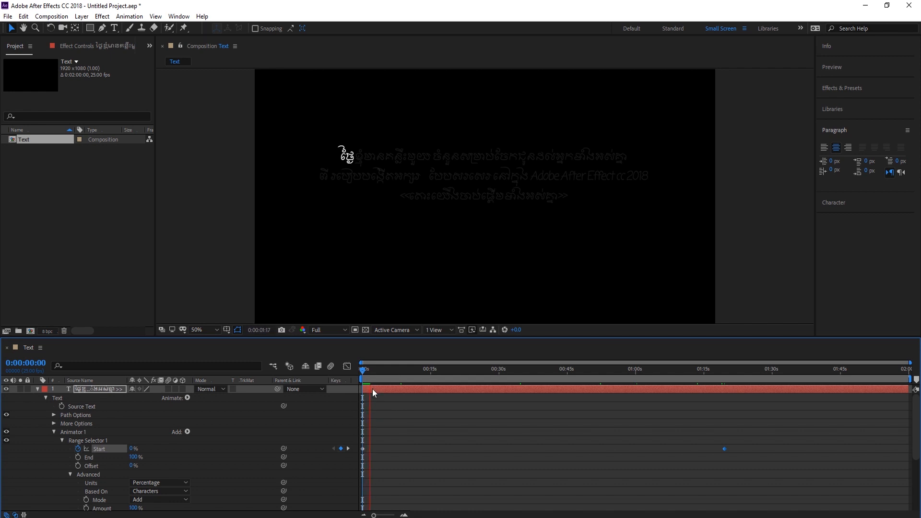
pyautogui.press('space')
pyautogui.moveTo(745, 446); pyautogui.dragTo(552, 450)
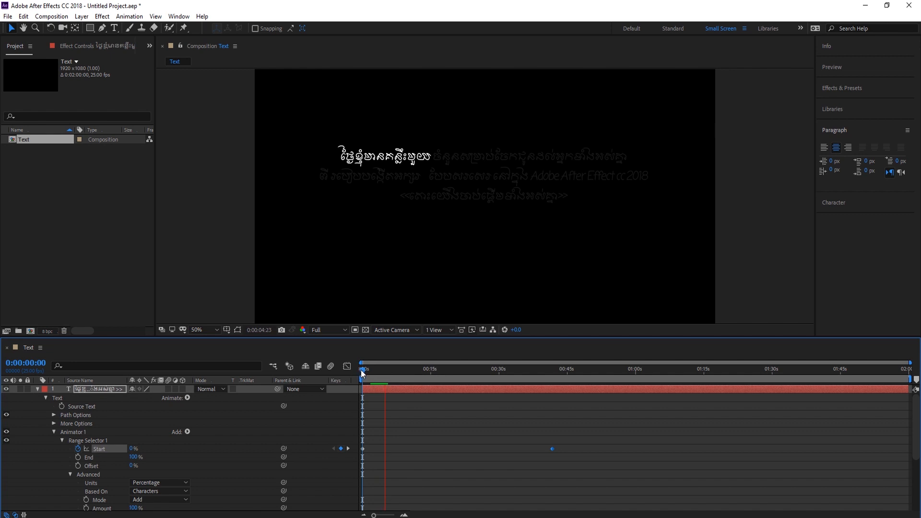
pyautogui.press('space')
pyautogui.moveTo(551, 449); pyautogui.dragTo(520, 449)
pyautogui.press('space')
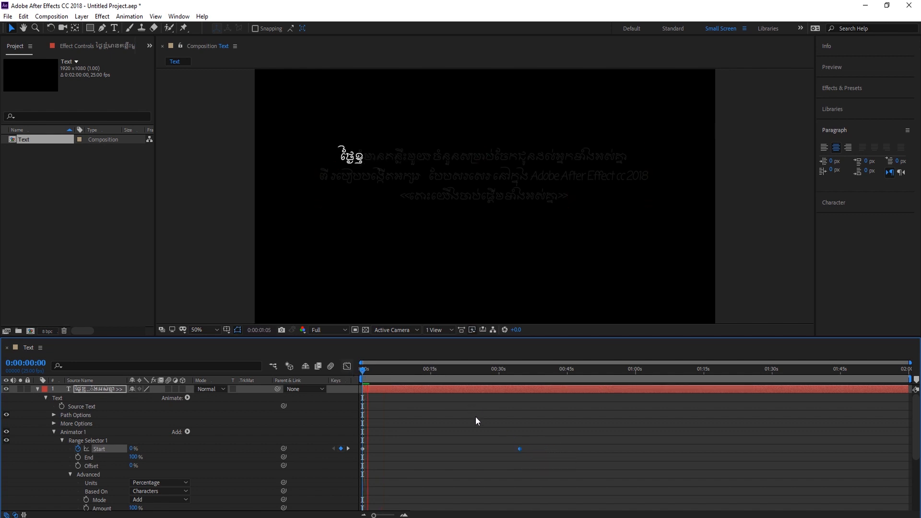
pyautogui.press('space')
pyautogui.press('space')
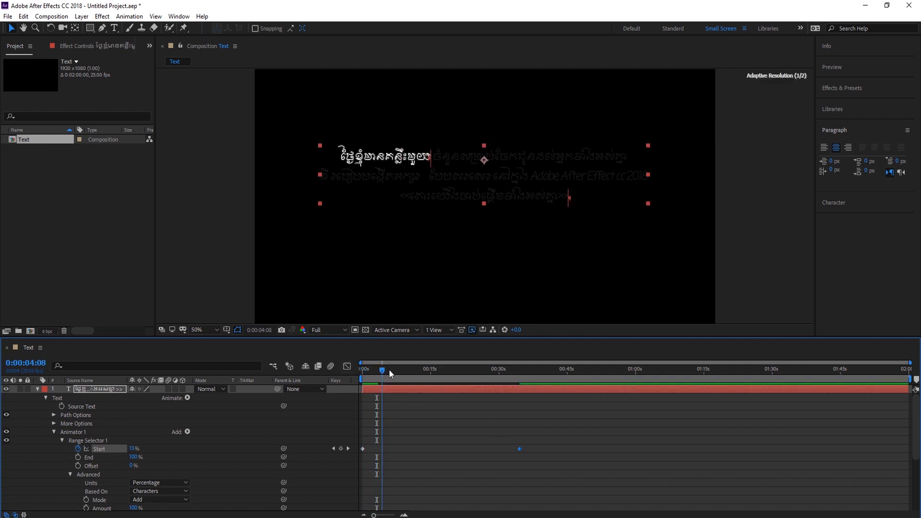
pyautogui.moveTo(416, 374); pyautogui.dragTo(333, 378)
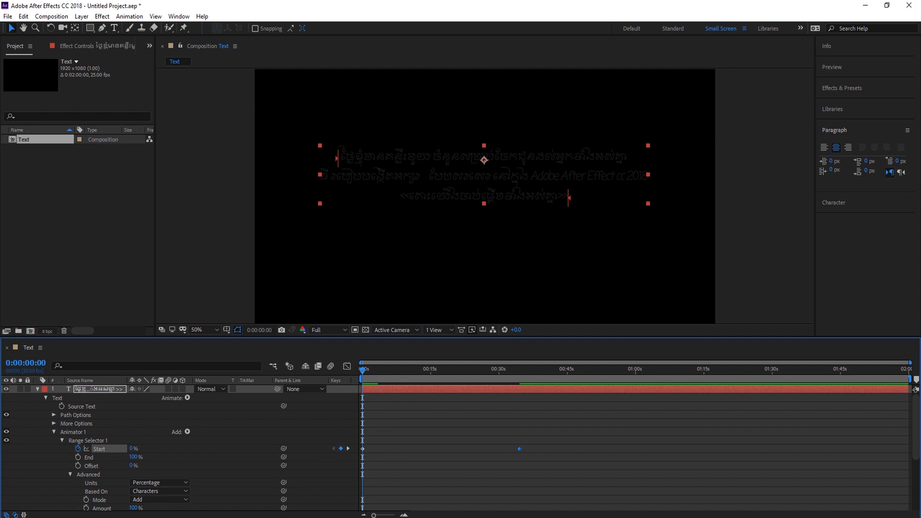
# Zoom in the timeline, shorten the reveal by moving the 100% Start keyframe to about 22 seconds, and preview it
pyautogui.moveTo(910, 362); pyautogui.dragTo(545, 363)
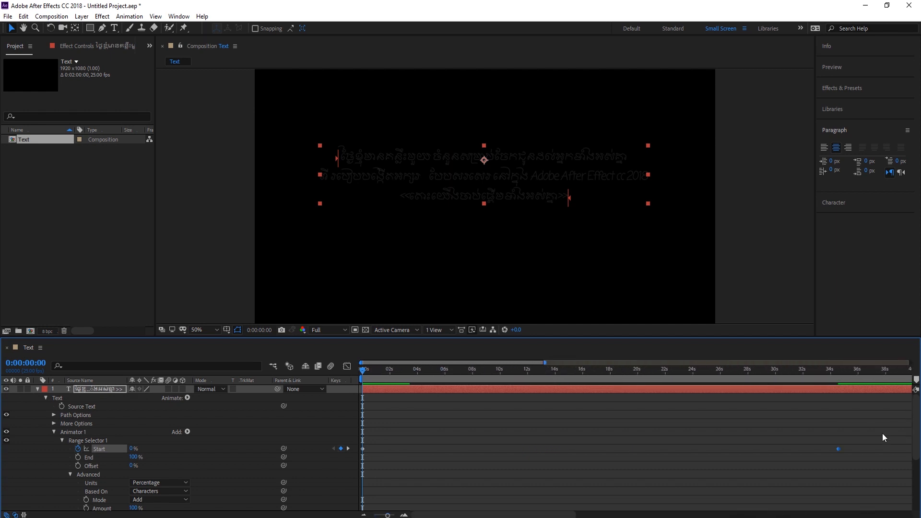
pyautogui.moveTo(838, 448); pyautogui.dragTo(770, 449)
pyautogui.press('space')
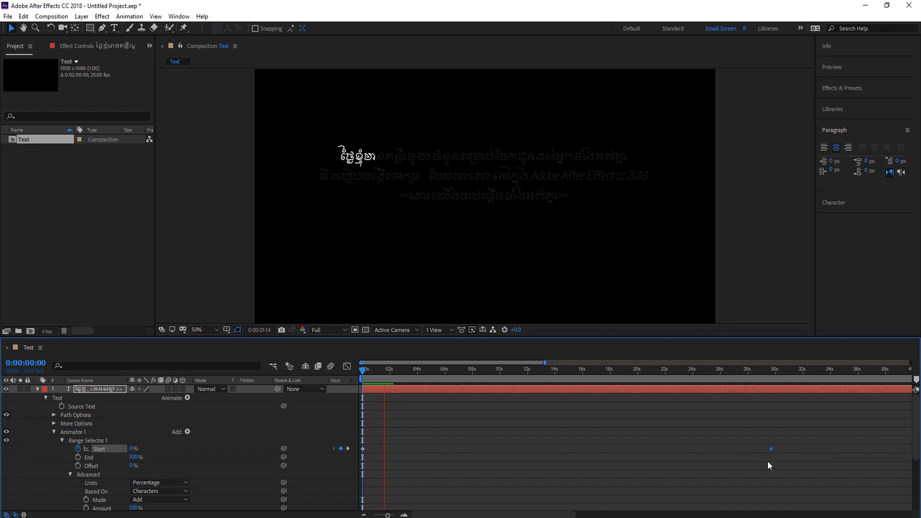
pyautogui.press('space')
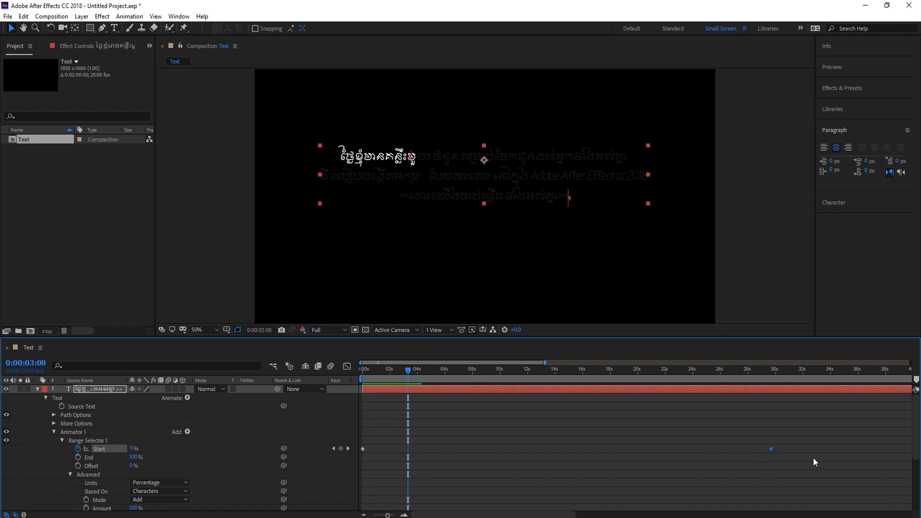
pyautogui.moveTo(773, 449); pyautogui.dragTo(660, 449)
pyautogui.press('space')
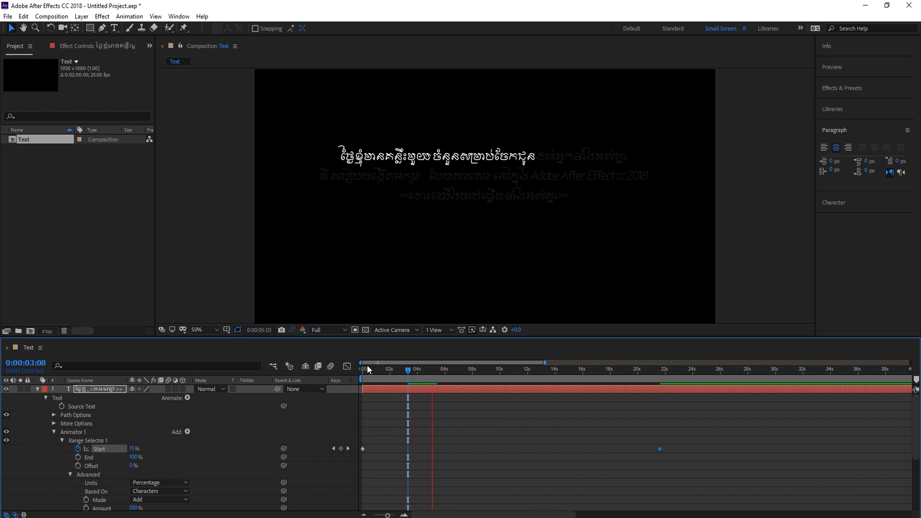
# Pause the reveal after the first line with Start keyframes at 0:00:07:12 and 0:00:08:17, the latter at 35%
pyautogui.moveTo(404, 370); pyautogui.dragTo(467, 344)
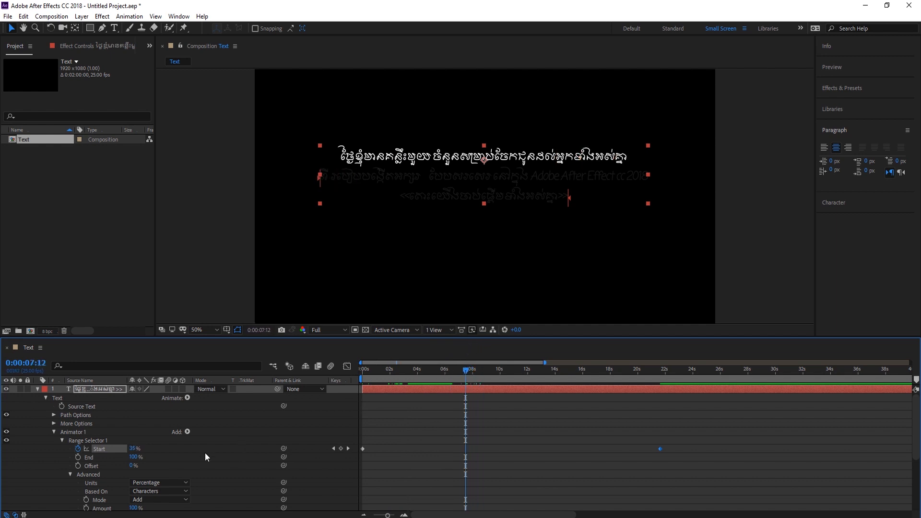
pyautogui.click(340, 449)
pyautogui.moveTo(468, 370); pyautogui.dragTo(482, 376)
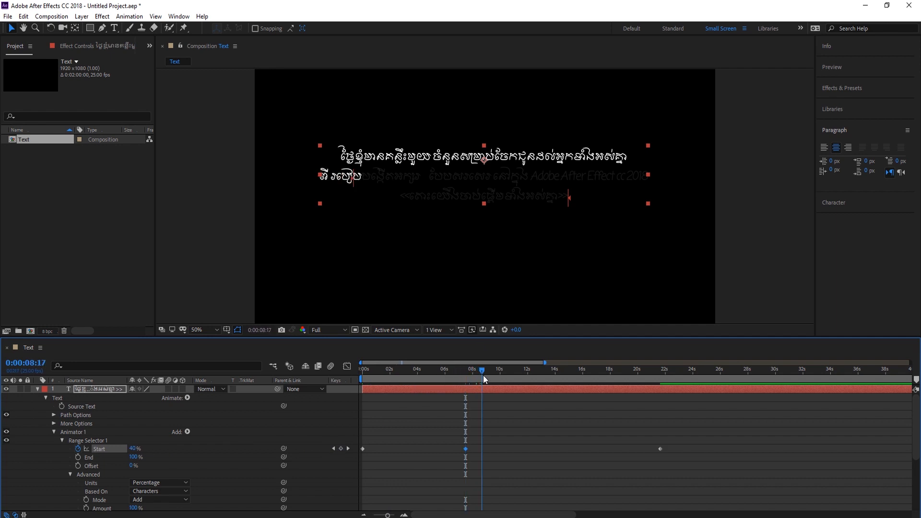
pyautogui.click(135, 449)
pyautogui.write('35')
pyautogui.click(257, 448)
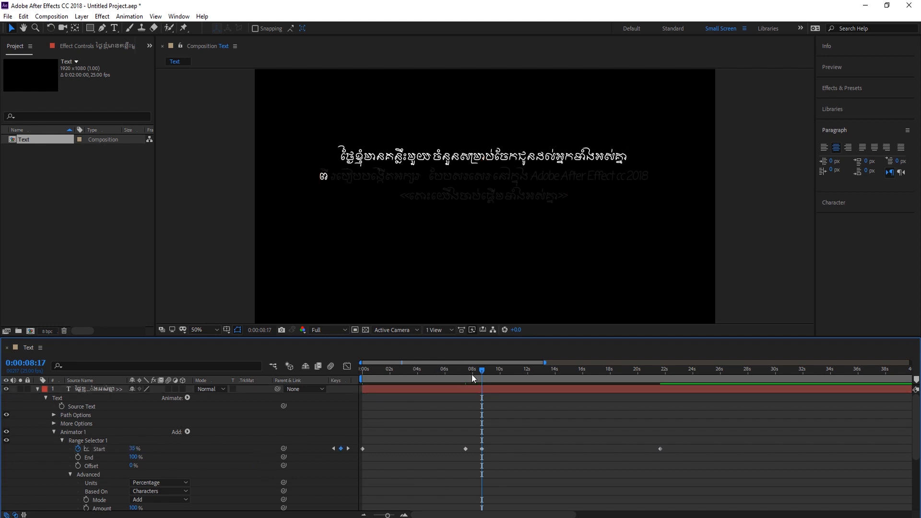
# Match the Start value at 0:00:08:17 exactly to the 0:00:07:12 keyframe so the reveal holds between them
pyautogui.moveTo(483, 373); pyautogui.dragTo(483, 373)
pyautogui.click(134, 449)
pyautogui.moveTo(481, 371)
pyautogui.mouseDown()
pyautogui.moveTo(459, 371)
pyautogui.moveTo(469, 373)
pyautogui.mouseUp()
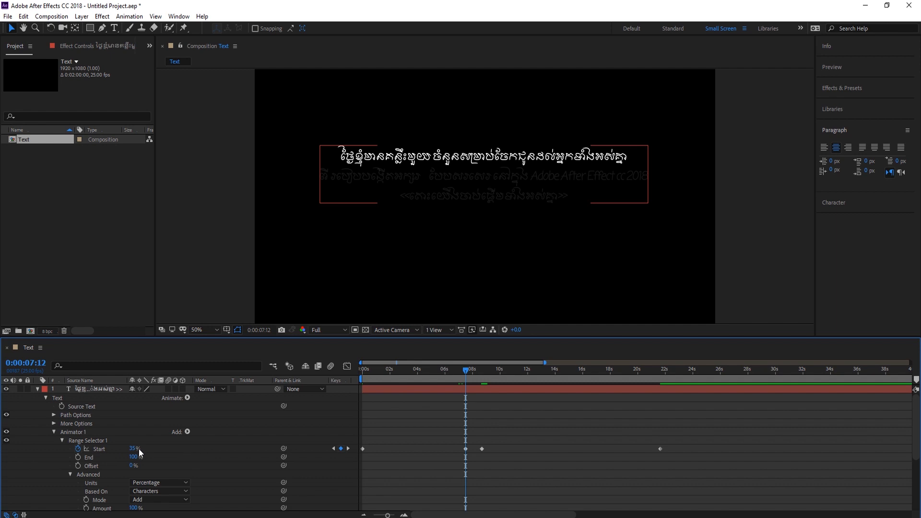
pyautogui.click(133, 449)
pyautogui.moveTo(468, 370); pyautogui.dragTo(482, 370)
pyautogui.click(133, 449)
pyautogui.press('Return')
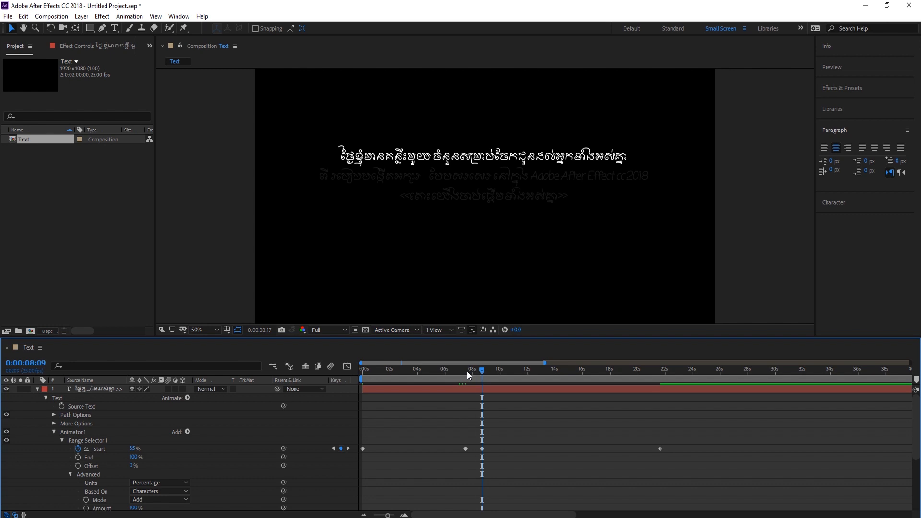
# Pause the reveal after the second line with Start keyframes at 0:00:17:18 and 0:00:18:21, the latter at 80%, and preview from the beginning
pyautogui.moveTo(490, 380); pyautogui.dragTo(604, 390)
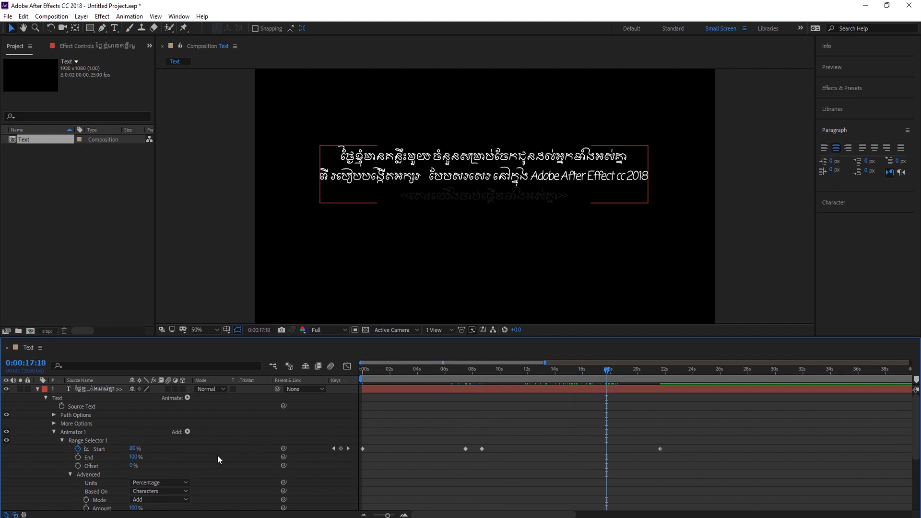
pyautogui.click(340, 449)
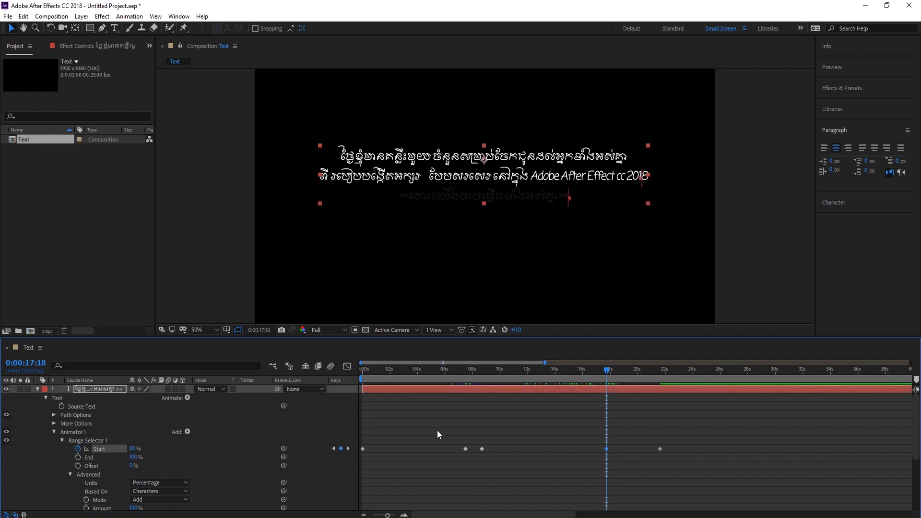
pyautogui.moveTo(605, 374); pyautogui.dragTo(619, 372)
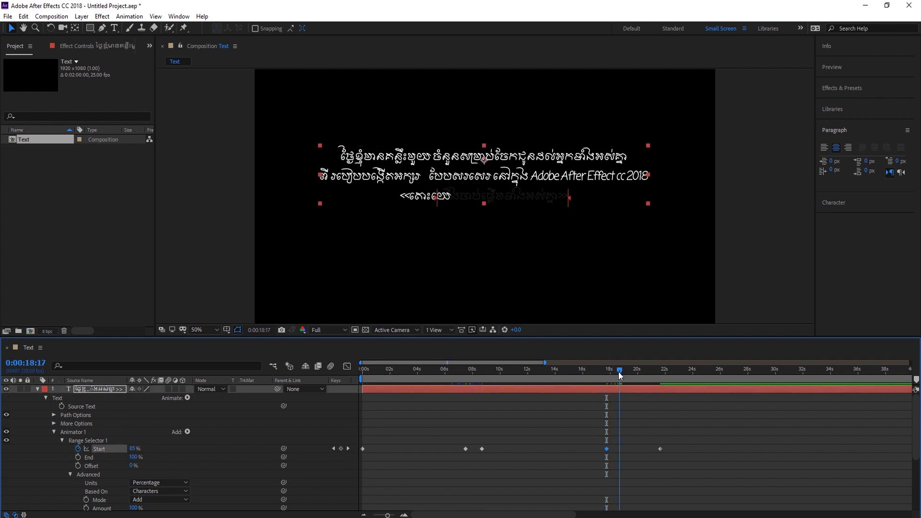
pyautogui.click(134, 448)
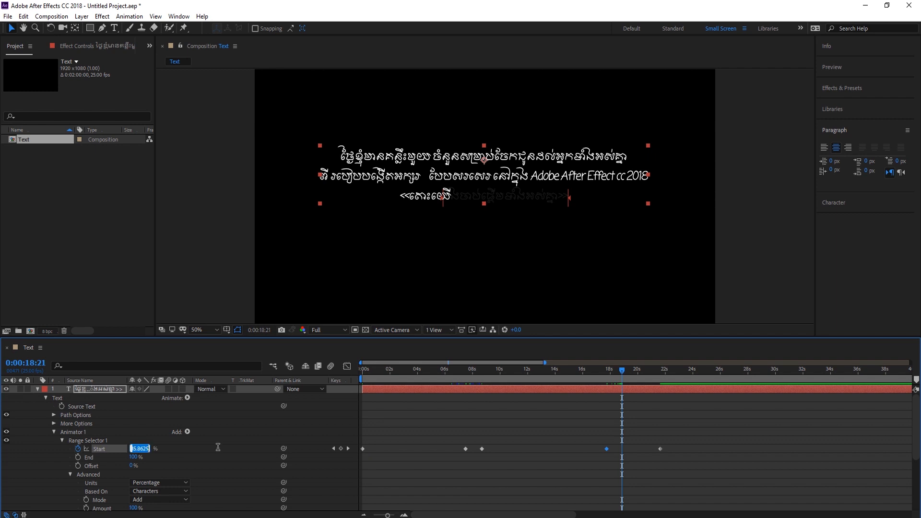
pyautogui.write('80')
pyautogui.click(250, 447)
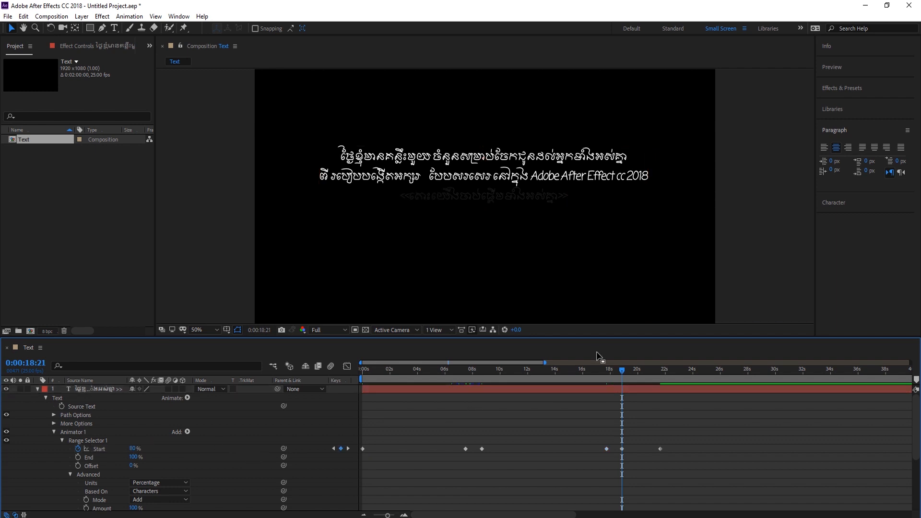
pyautogui.moveTo(625, 369); pyautogui.dragTo(357, 398)
pyautogui.press('space')
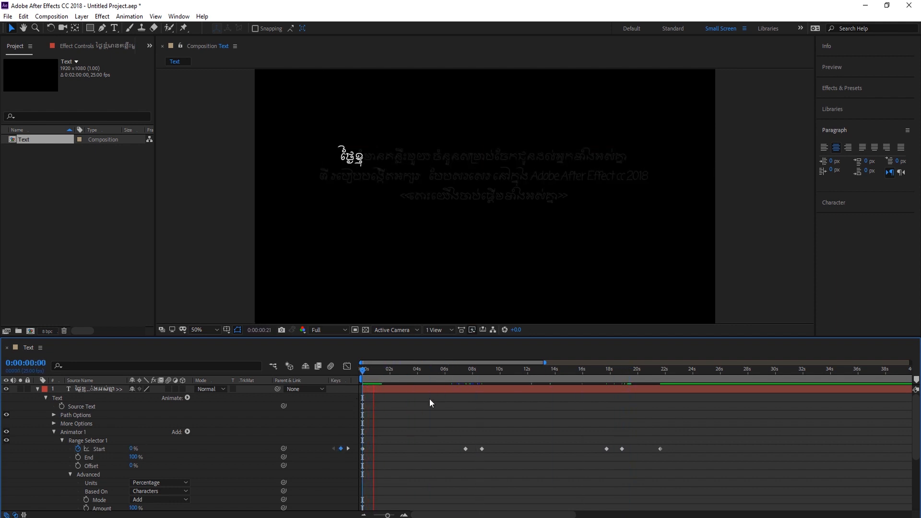
# Play back the reveal of the layer 1 text to check the pauses between its lines
pyautogui.moveTo(469, 514)
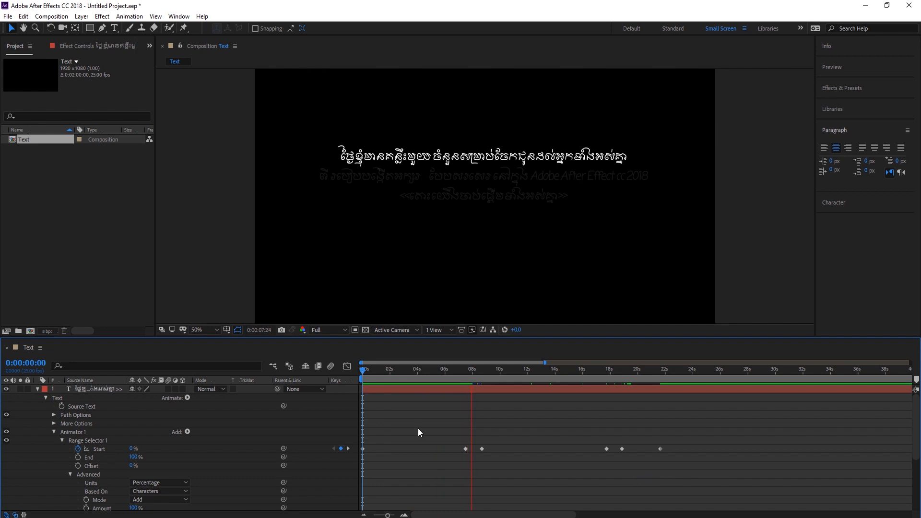
pyautogui.press('space')
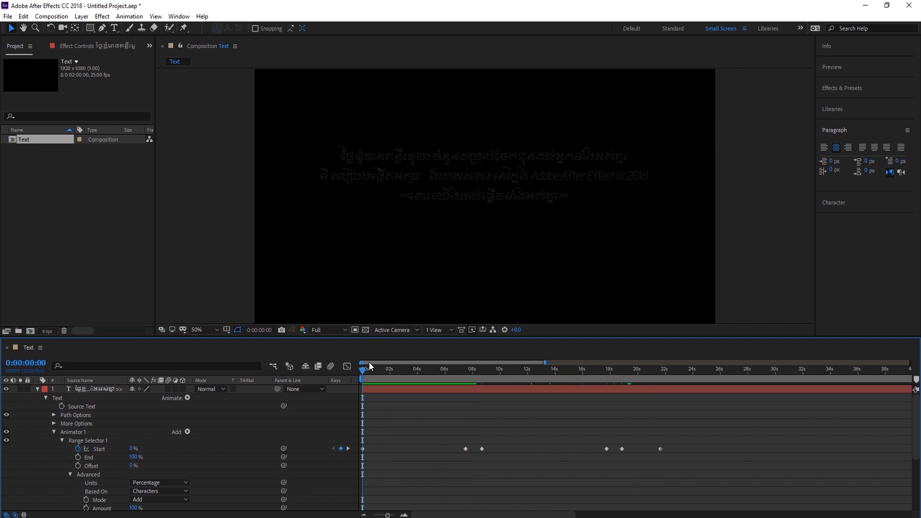
pyautogui.press('space')
pyautogui.press('space')
# Shift the layer 1 text to start at about 25 seconds, where layer 2 ends, and set the preview resolution to Half
pyautogui.click(38, 389)
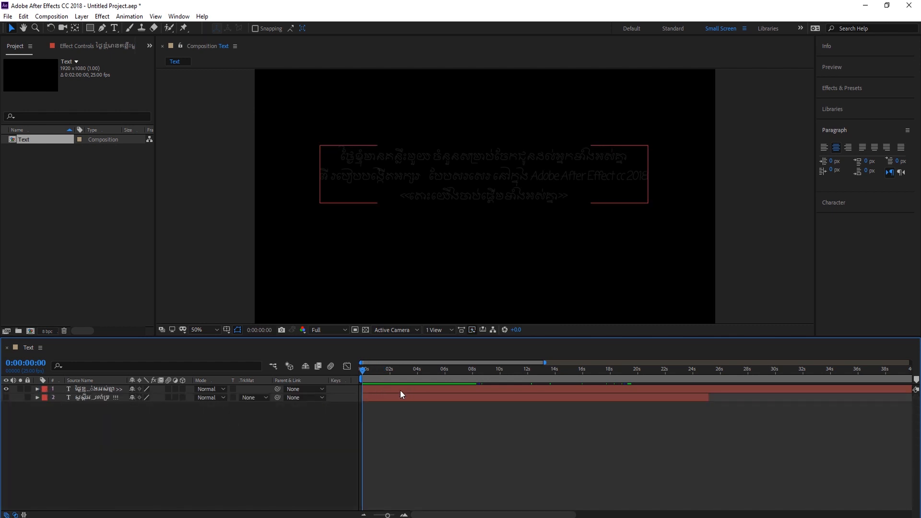
pyautogui.moveTo(404, 390); pyautogui.dragTo(750, 382)
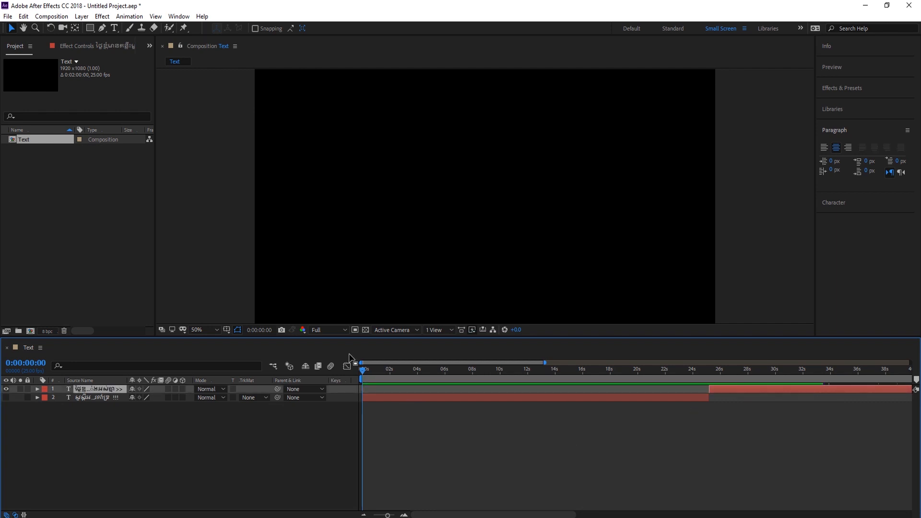
pyautogui.click(321, 331)
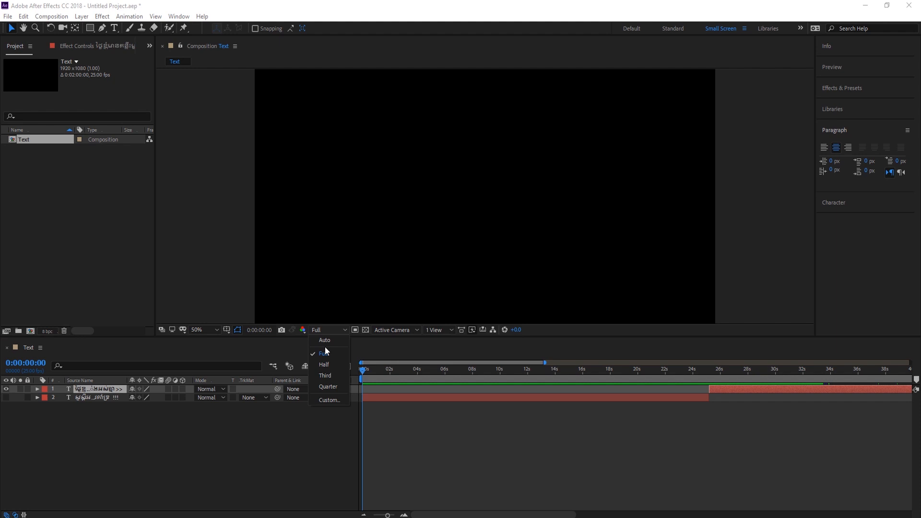
pyautogui.click(328, 365)
# Make the layer 2 text visible again and preview both text blocks from the beginning
pyautogui.press('space')
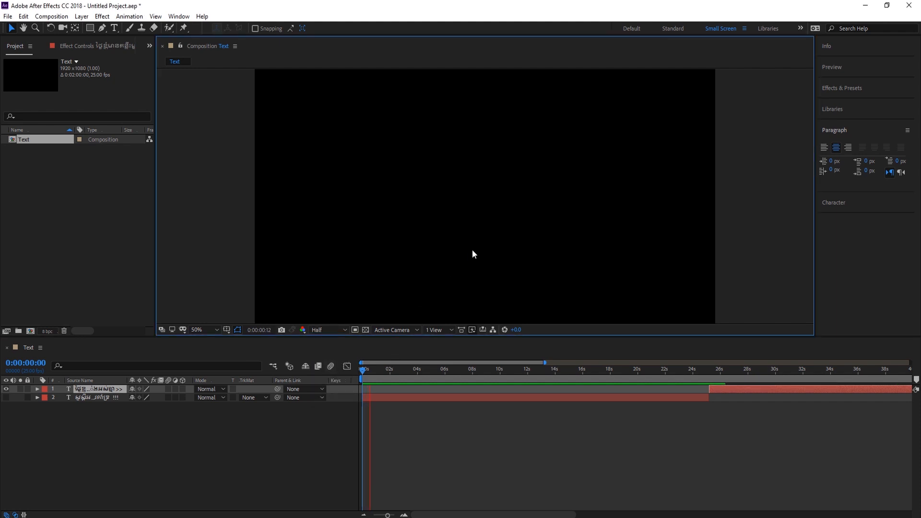
pyautogui.click(6, 398)
pyautogui.moveTo(362, 373); pyautogui.dragTo(353, 366)
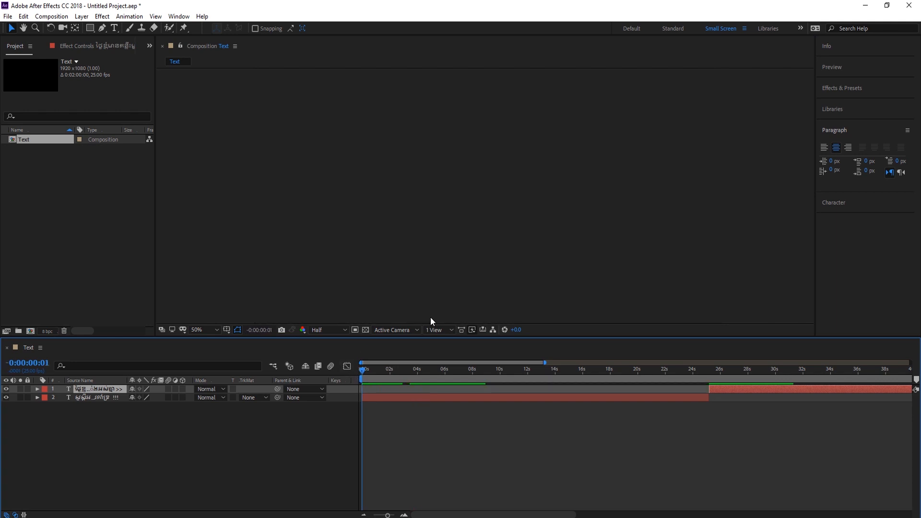
pyautogui.press('space')
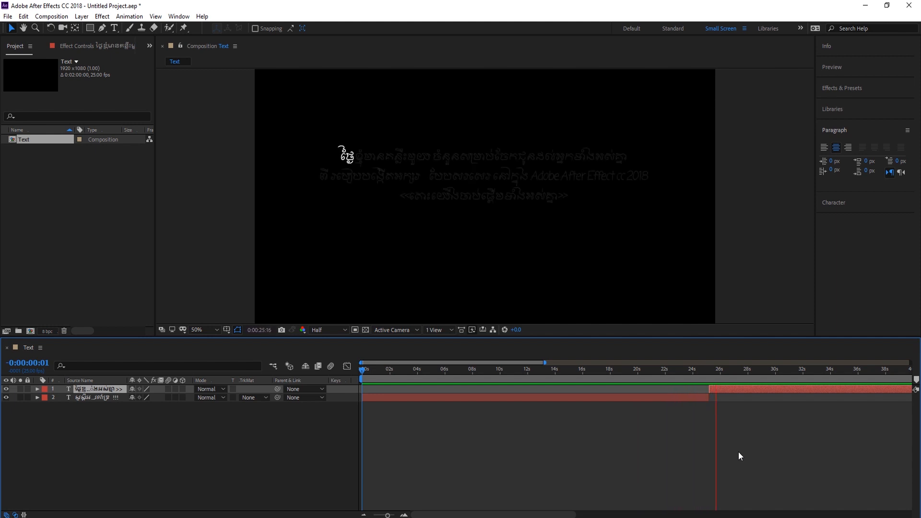
# Extend the layer 2 text to about 57 seconds and preview the second block's reveal from 0:00:28:06
pyautogui.moveTo(361, 370); pyautogui.dragTo(874, 402)
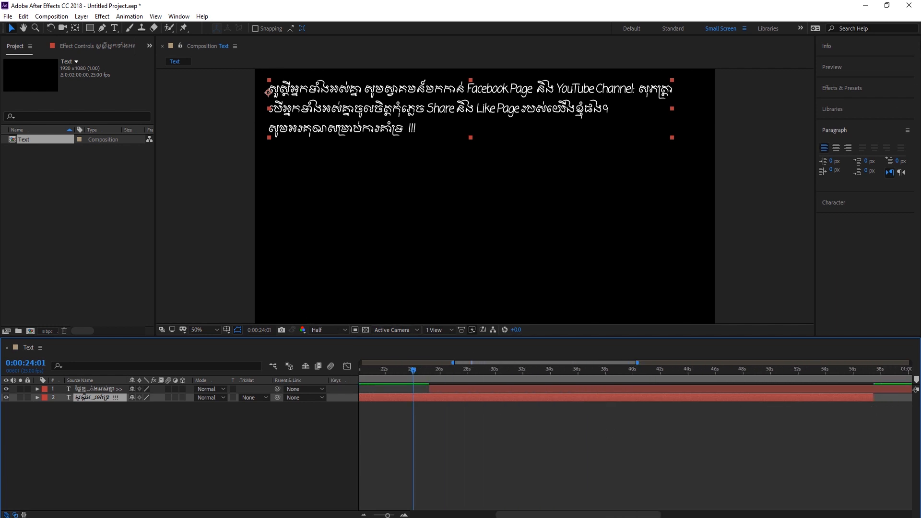
pyautogui.click(859, 66)
pyautogui.click(865, 84)
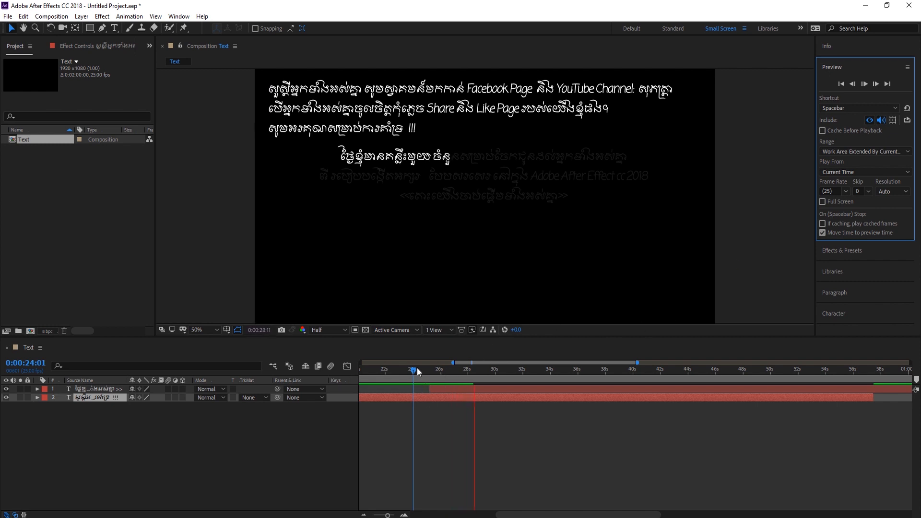
pyautogui.moveTo(416, 370); pyautogui.dragTo(473, 393)
pyautogui.press('space')
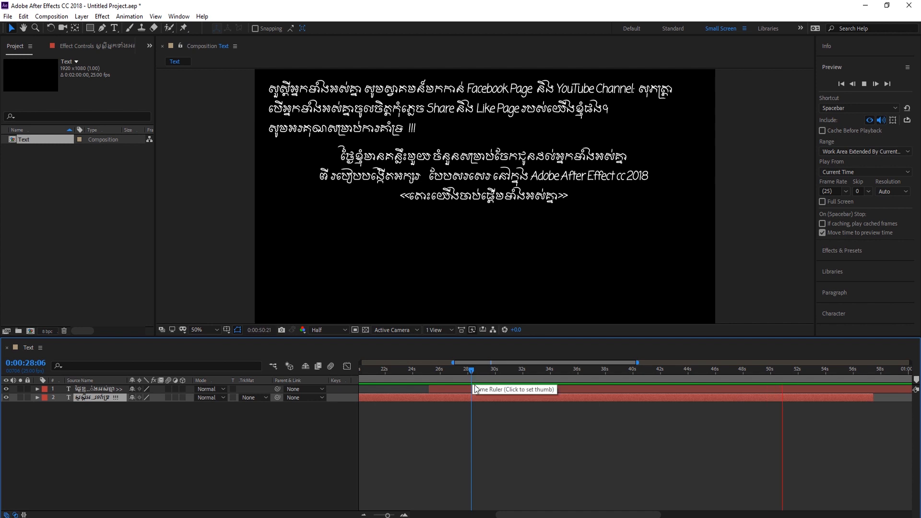
pyautogui.press('space')
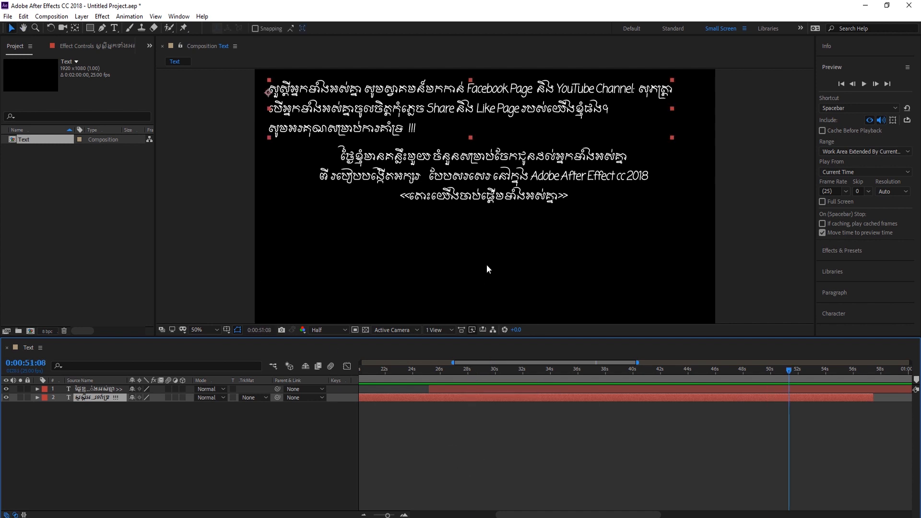
# End the work area at about 51 seconds and move the current time to 0:00:26:18
pyautogui.press(',')
pyautogui.press('.')
pyautogui.click(262, 430)
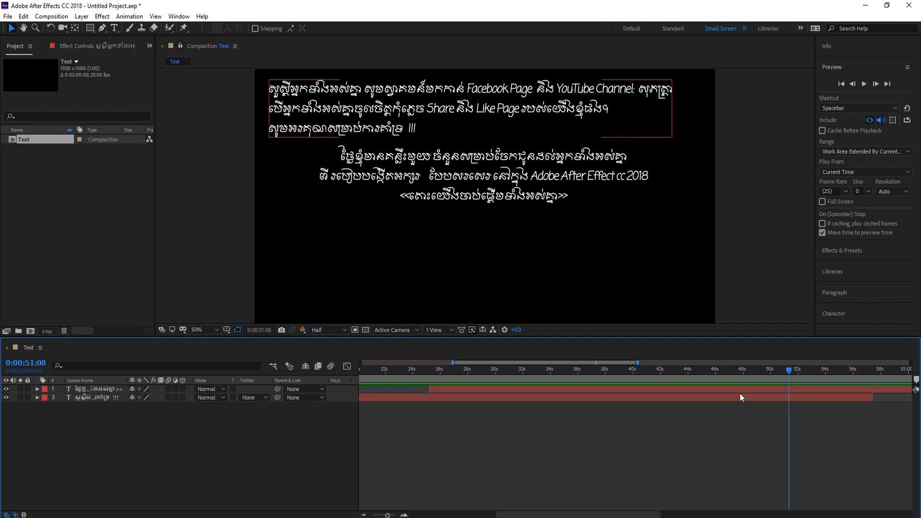
pyautogui.moveTo(789, 374); pyautogui.dragTo(628, 384)
pyautogui.press('n')
# Create a 1920 x 1080 px brown solid and place it beneath both text layers as the background
pyautogui.rightClick(265, 478)
pyautogui.moveTo(336, 362)
pyautogui.click(415, 391)
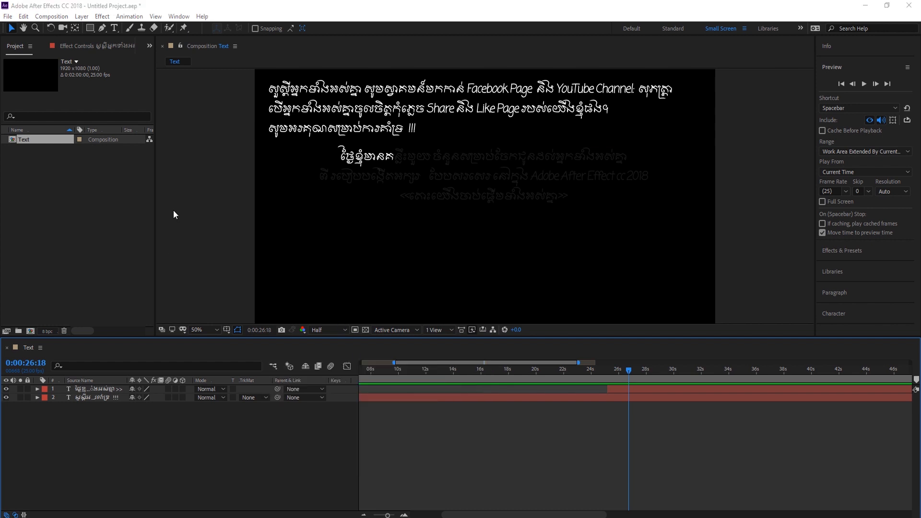
pyautogui.click(455, 324)
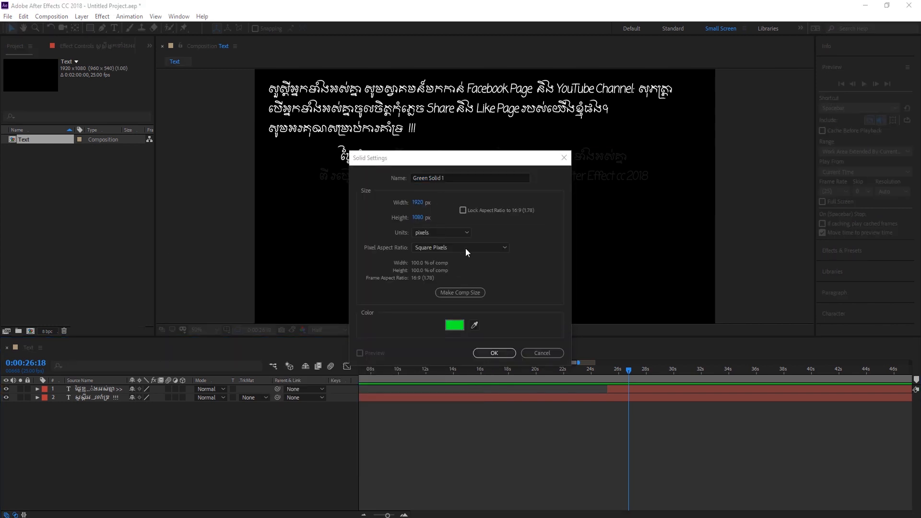
pyautogui.moveTo(490, 368)
pyautogui.mouseDown()
pyautogui.moveTo(412, 380)
pyautogui.moveTo(413, 407)
pyautogui.mouseUp()
pyautogui.moveTo(523, 402)
pyautogui.mouseDown()
pyautogui.moveTo(523, 427)
pyautogui.moveTo(471, 364)
pyautogui.moveTo(472, 389)
pyautogui.mouseUp()
pyautogui.click(603, 316)
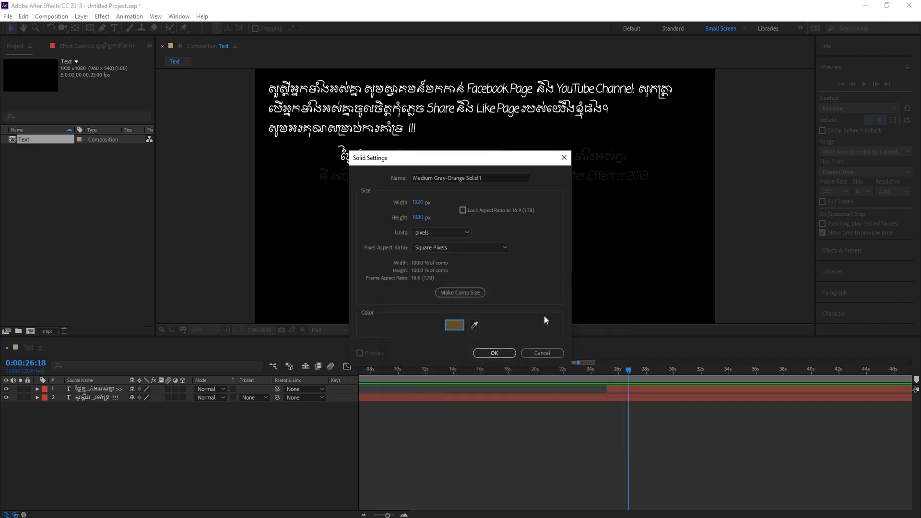
pyautogui.click(494, 356)
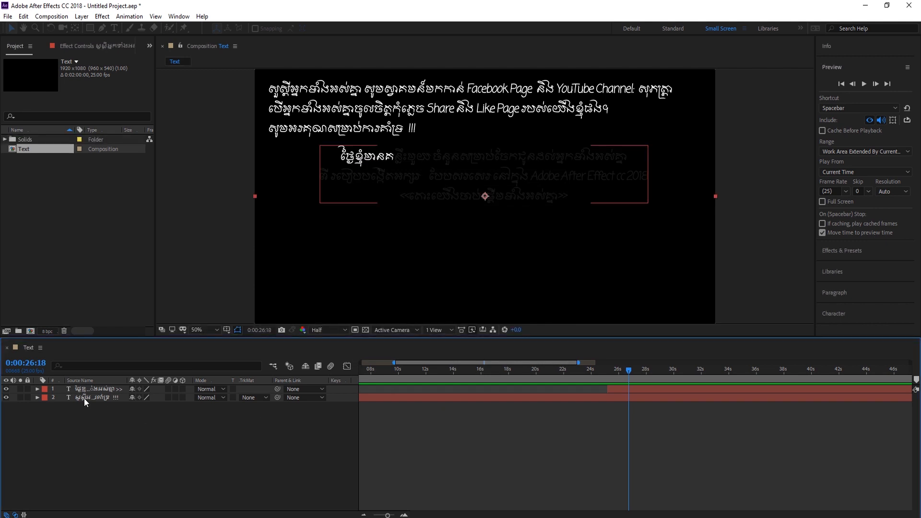
pyautogui.moveTo(102, 410); pyautogui.dragTo(102, 411)
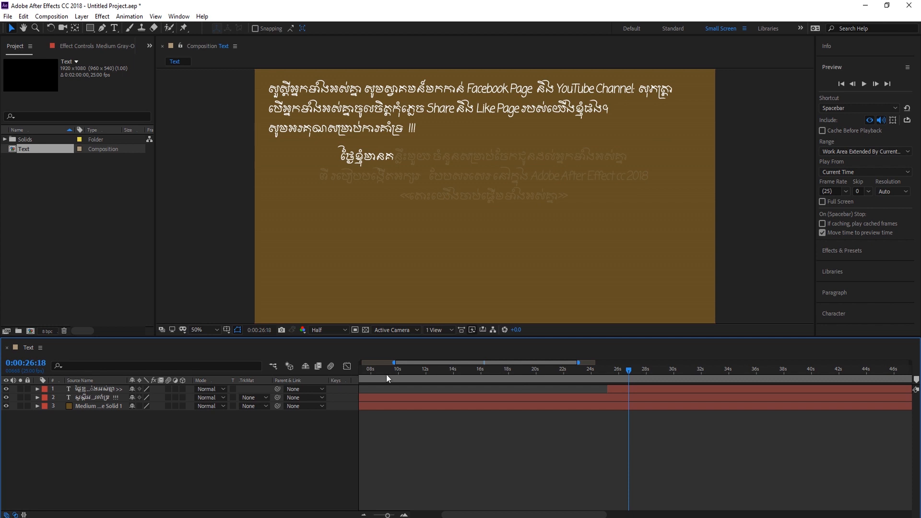
# Solo each text layer in turn at 0:00:25:24 to inspect it separately
pyautogui.moveTo(626, 370)
pyautogui.mouseDown()
pyautogui.moveTo(578, 380)
pyautogui.moveTo(641, 378)
pyautogui.moveTo(538, 388)
pyautogui.moveTo(578, 379)
pyautogui.moveTo(617, 385)
pyautogui.mouseUp()
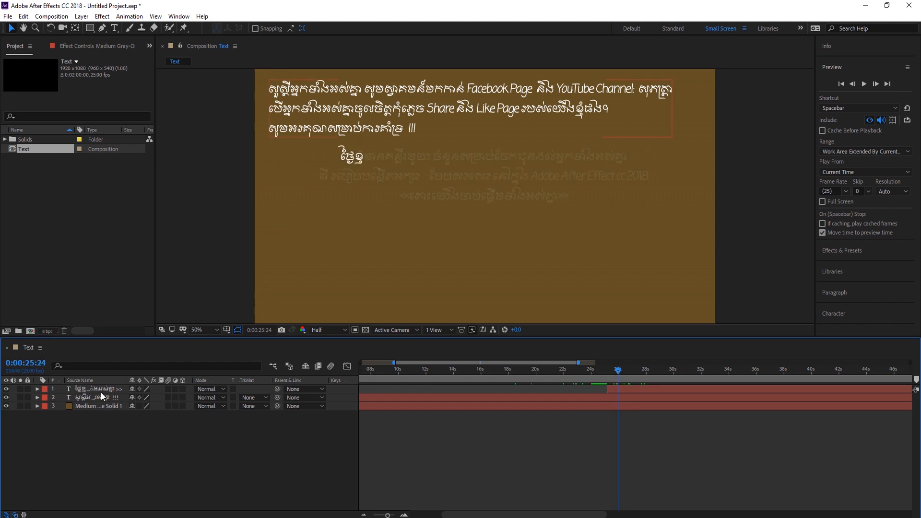
pyautogui.click(21, 398)
pyautogui.click(21, 398)
pyautogui.click(21, 389)
pyautogui.click(20, 389)
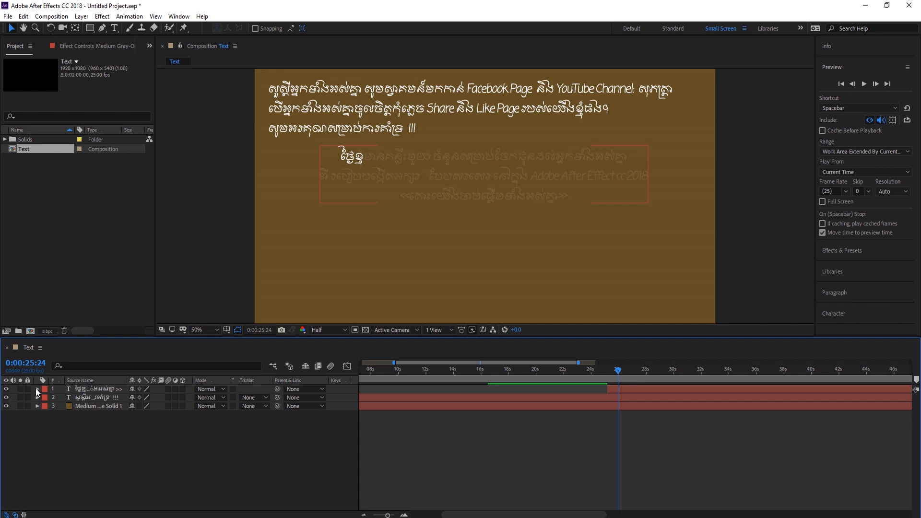
# Set the Animator 1 Opacity of the layer 1 text to 0%, preview the reveal, and collapse the layer
pyautogui.click(94, 389)
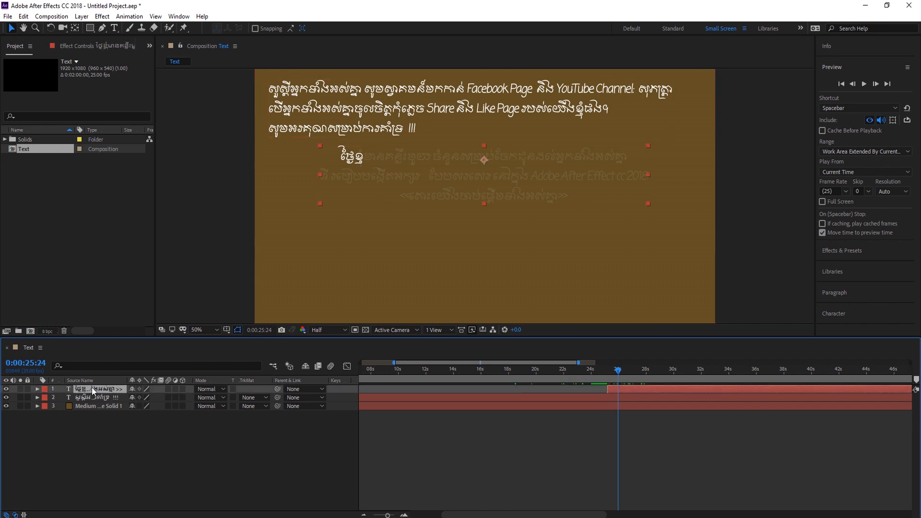
pyautogui.click(37, 389)
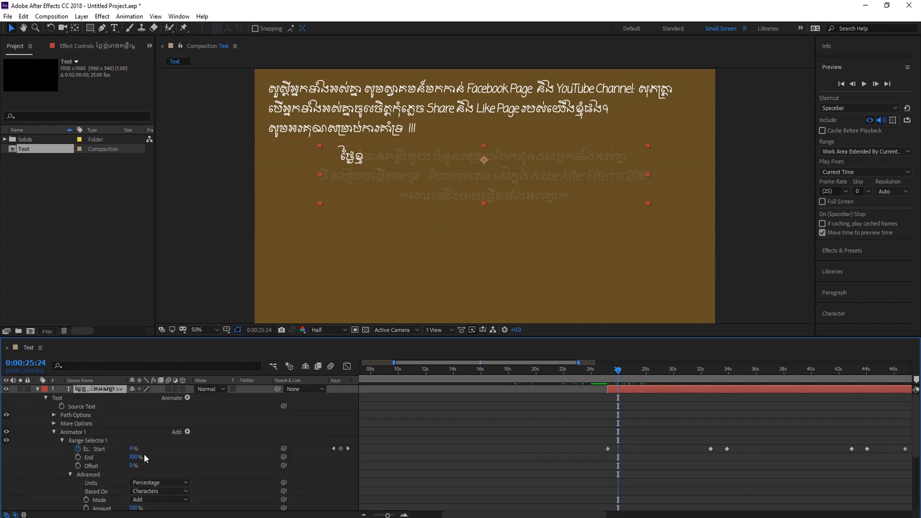
pyautogui.scroll(-4, 161, 460)
pyautogui.moveTo(130, 475); pyautogui.dragTo(104, 478)
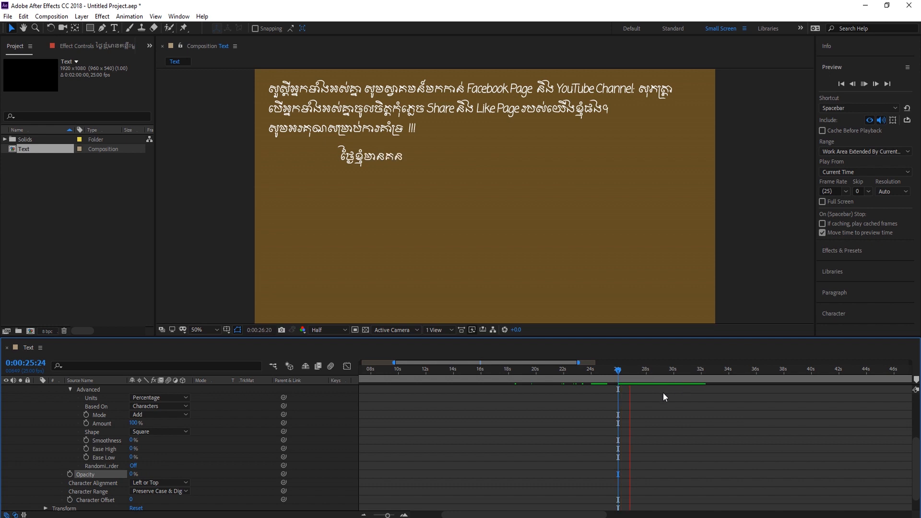
pyautogui.press('space')
pyautogui.moveTo(641, 372); pyautogui.dragTo(243, 432)
pyautogui.scroll(5, 54, 399)
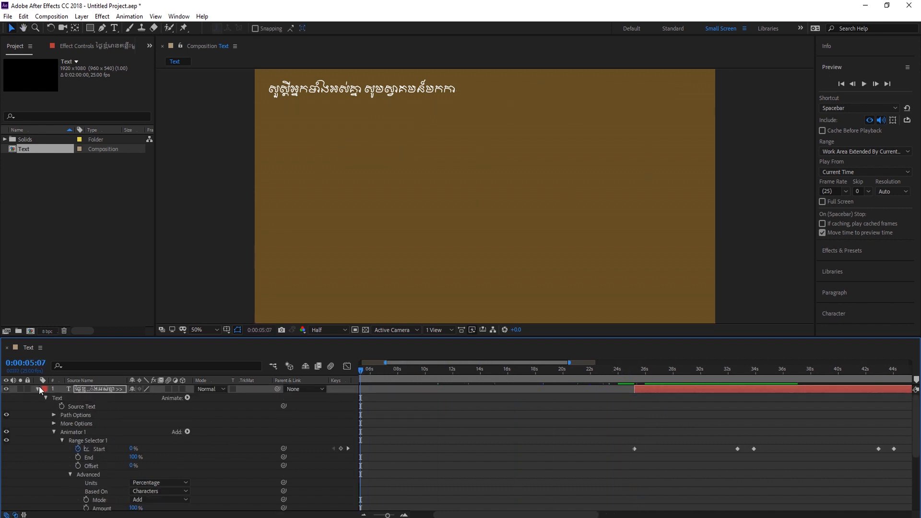
pyautogui.click(38, 389)
pyautogui.click(164, 457)
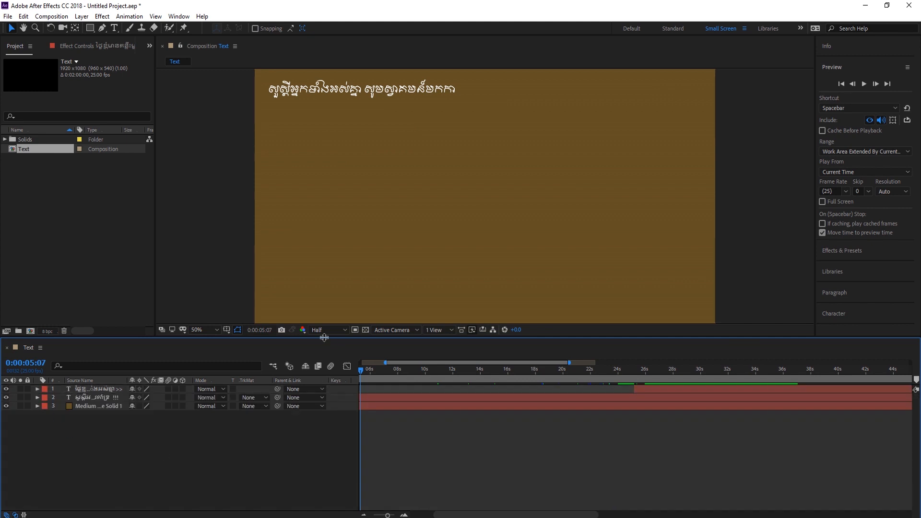
# Show the whole composition in the timeline, preview both reveals from the start, and scrub to 0:00:34:19 and back
pyautogui.press('space')
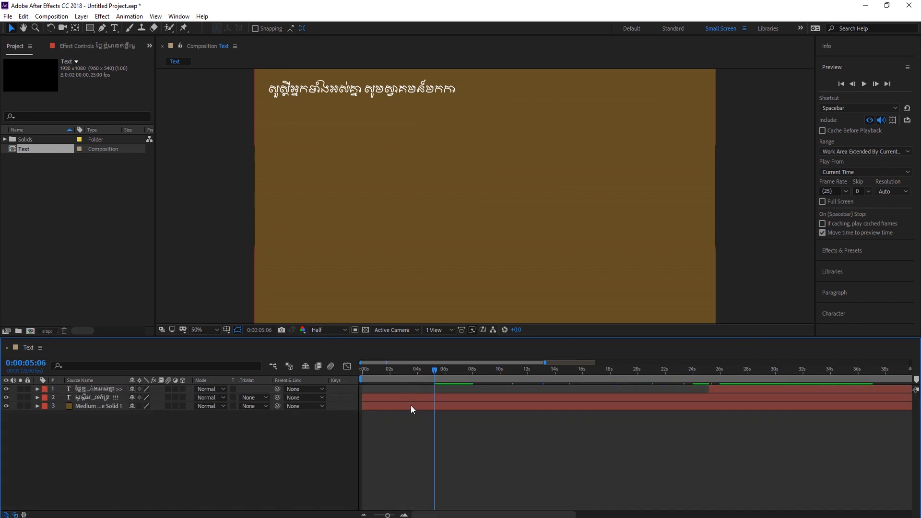
pyautogui.moveTo(435, 370); pyautogui.dragTo(337, 374)
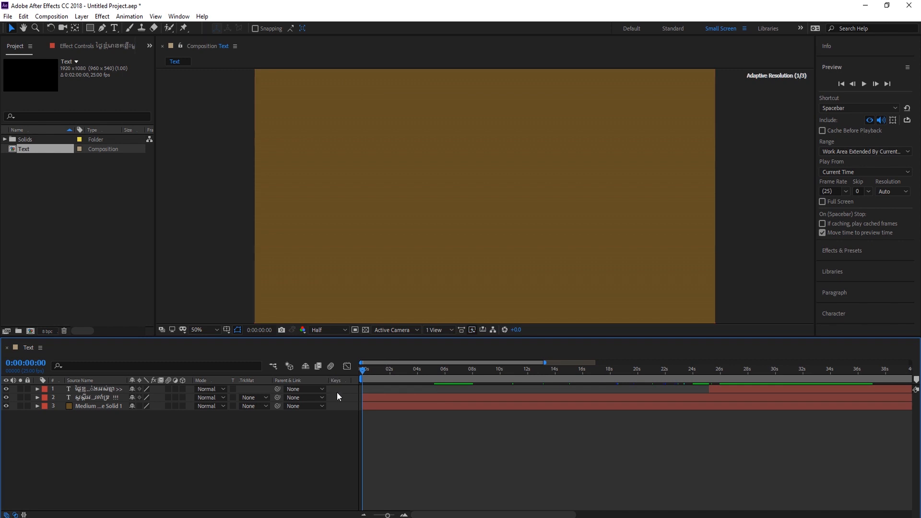
pyautogui.moveTo(387, 515); pyautogui.dragTo(349, 517)
pyautogui.press('space')
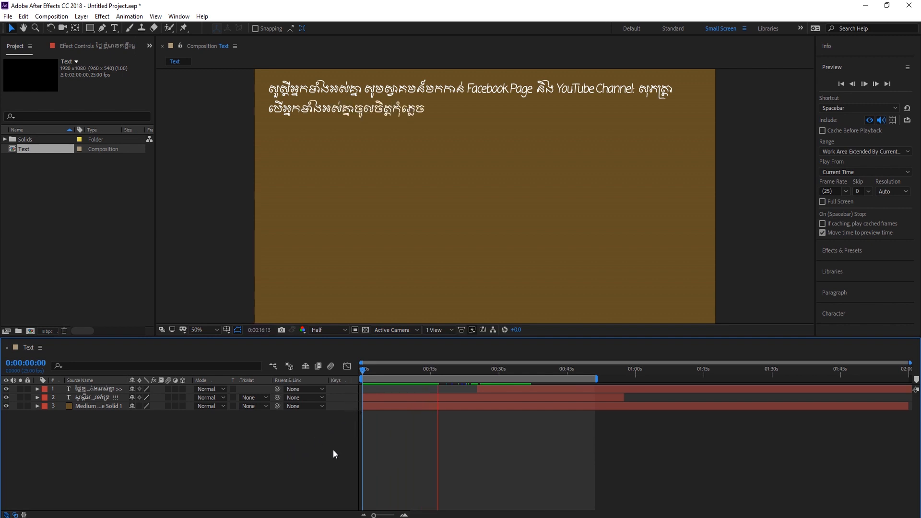
pyautogui.moveTo(365, 372); pyautogui.dragTo(521, 381)
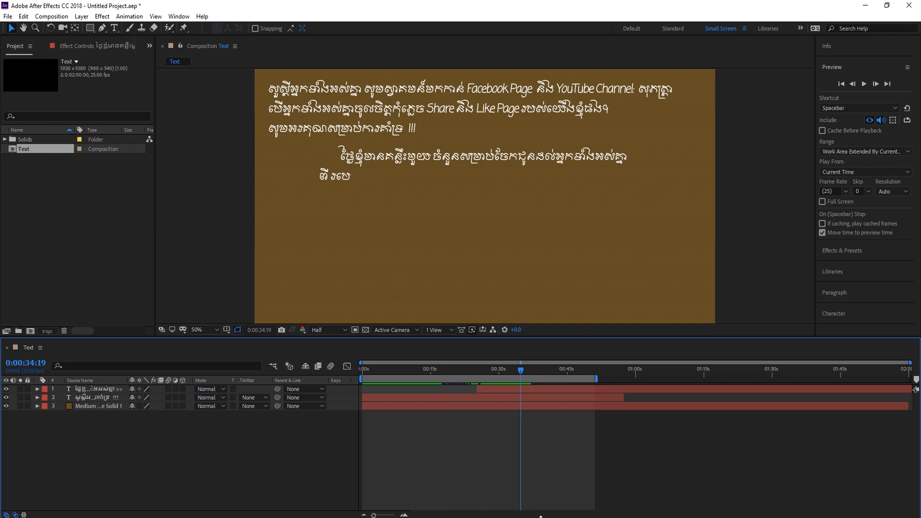
pyautogui.moveTo(526, 375); pyautogui.dragTo(347, 376)
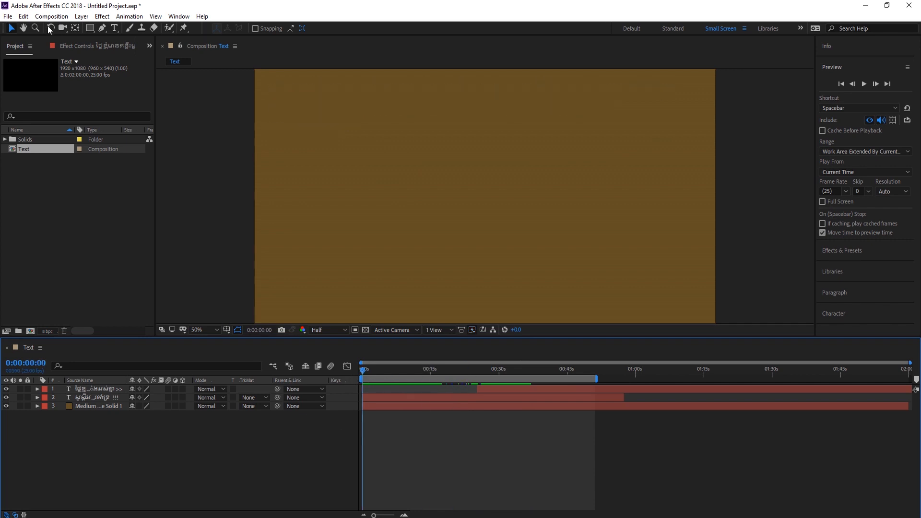
pyautogui.click(7, 17)
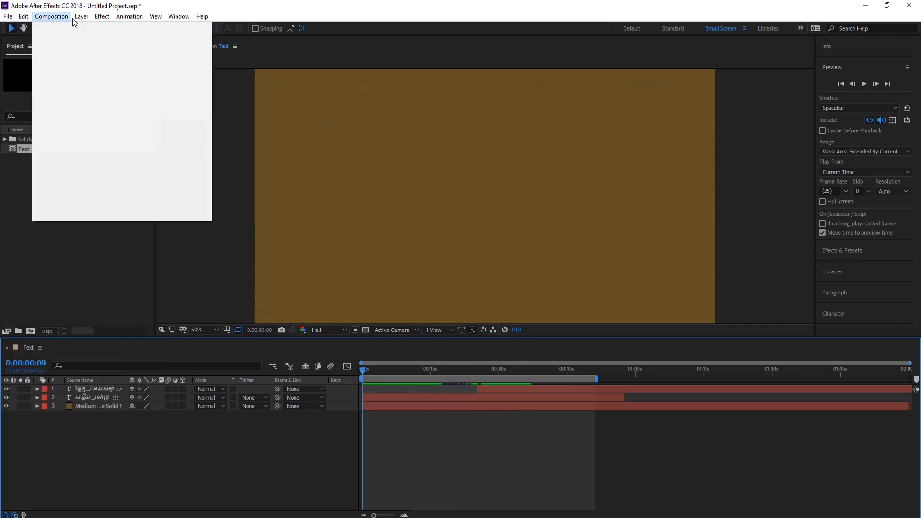
# Switch to Notepad and write "សួស្តីអ្នកទាំងអស់គ្នា សូមស្វាគមន៍មកកាន់ Facebook Page និង YouTube Channel:" followed by the channel name
pyautogui.moveTo(82, 17)
pyautogui.write('សួស្តីអ្នកទាំងអស់គ្នា')
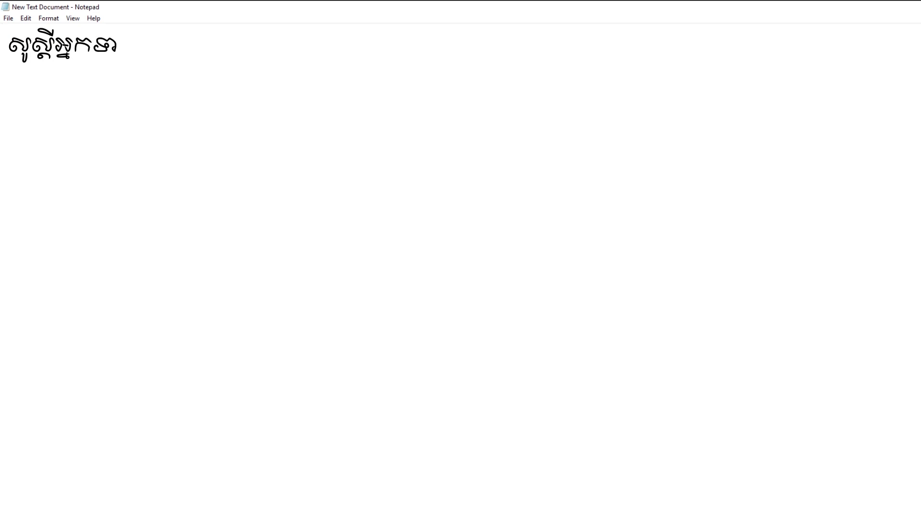
pyautogui.write(' សូមស្វាគ')
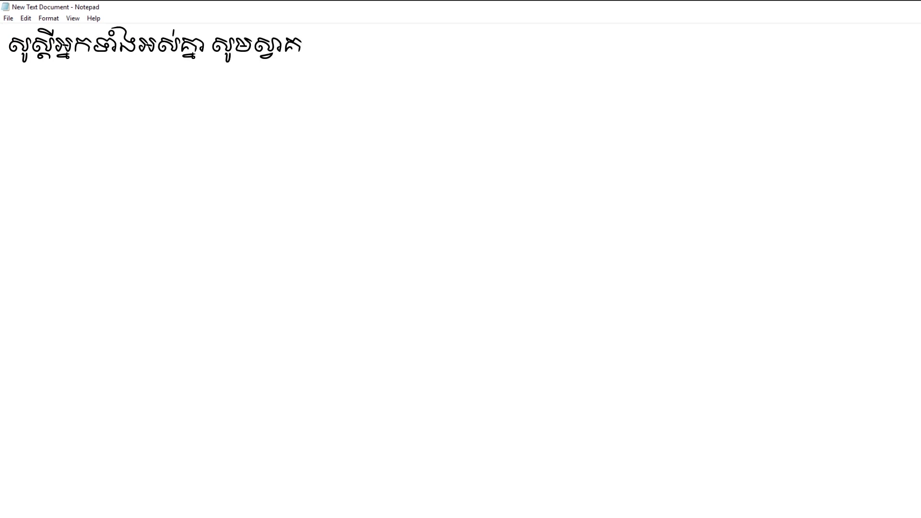
pyautogui.write('មន៍មកកាន់ Facebook Page')
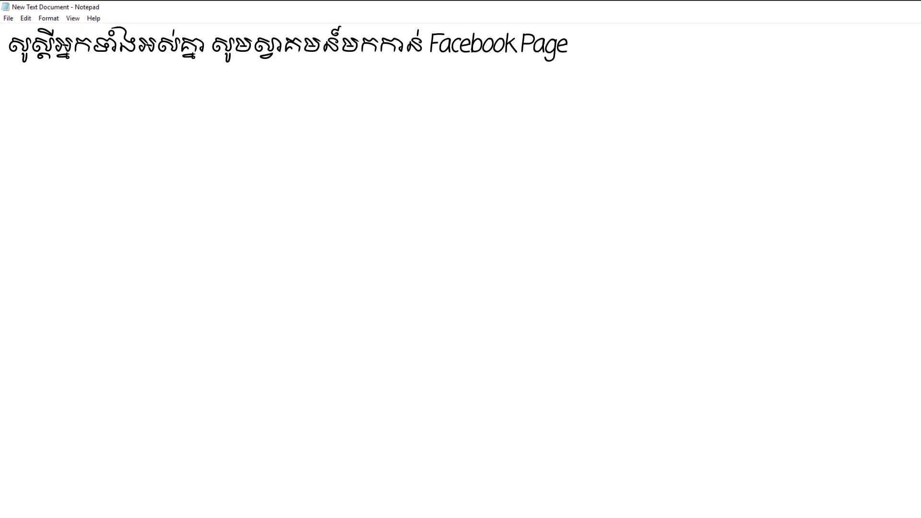
pyautogui.write(' និង YouTube Channel: សុភត្រា')
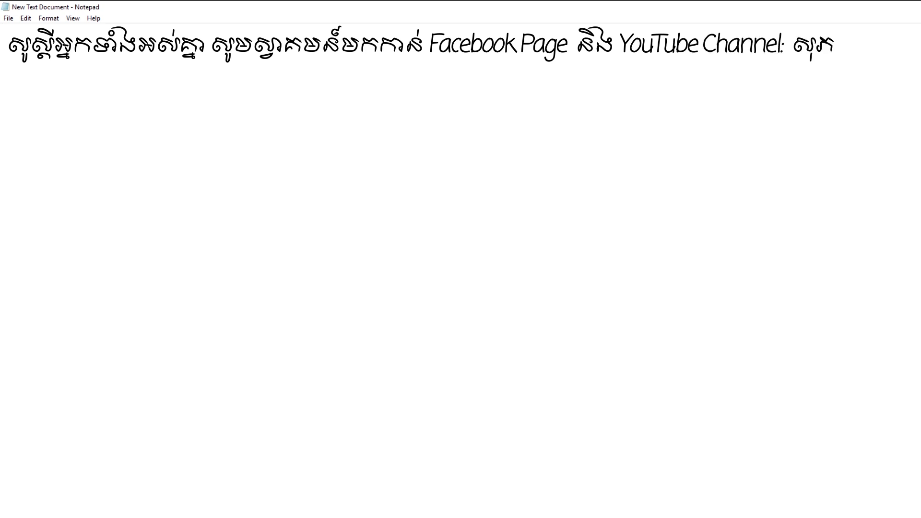